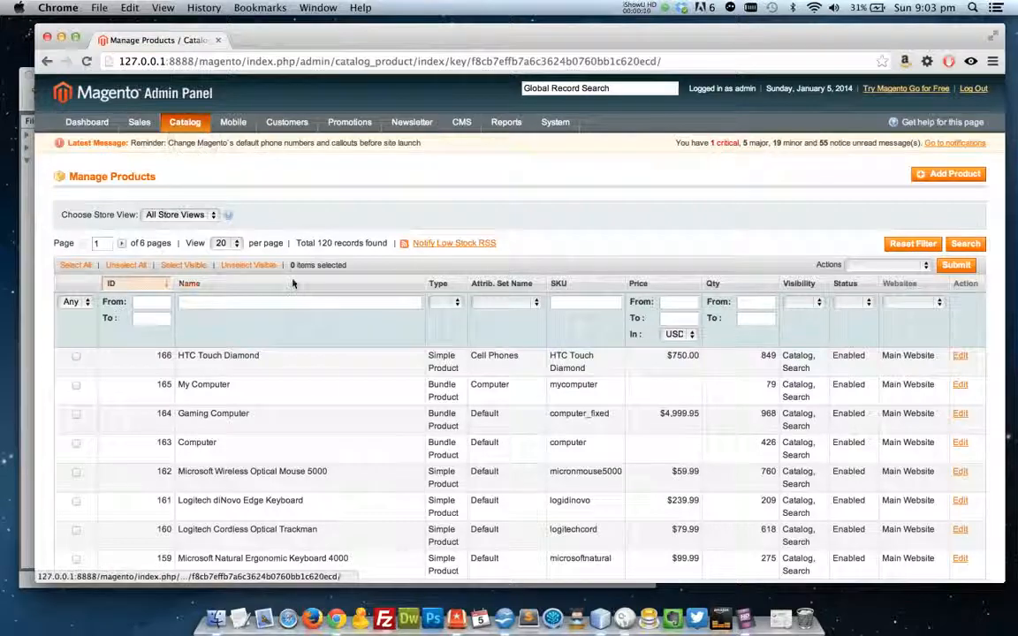
Open the Export All Products profile from the Dataflow profiles list.
scroll(316, 391, down, 3)
scroll(311, 394, up, 3)
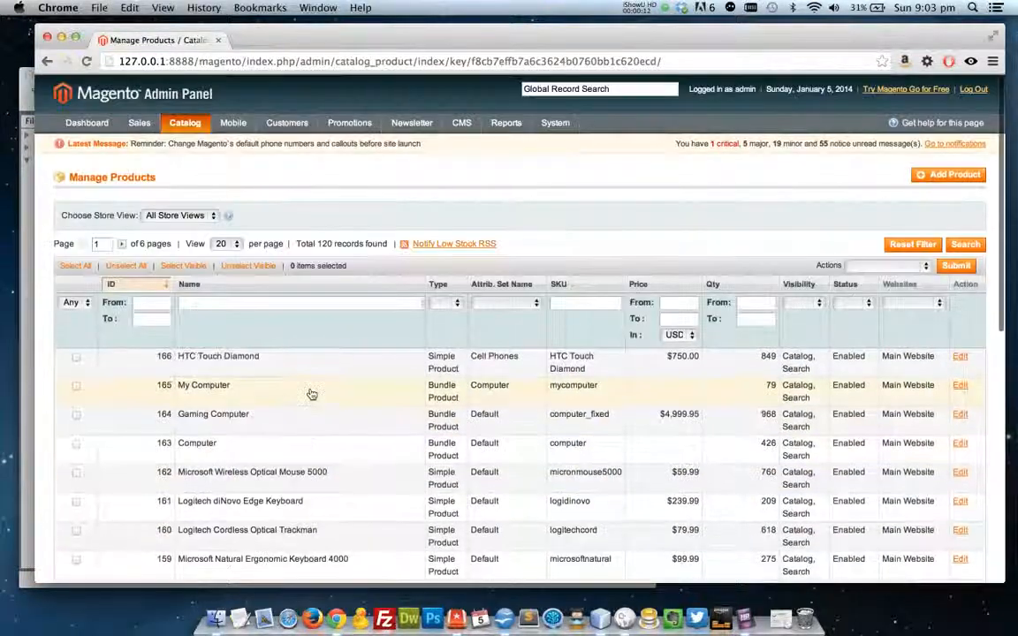
mouse_move(558, 128)
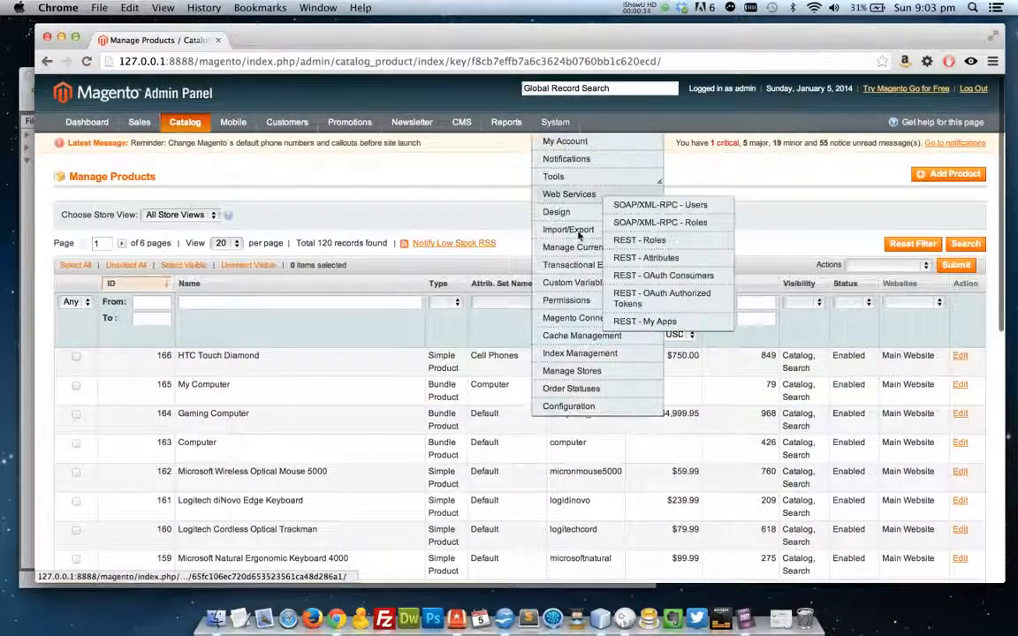
mouse_move(579, 229)
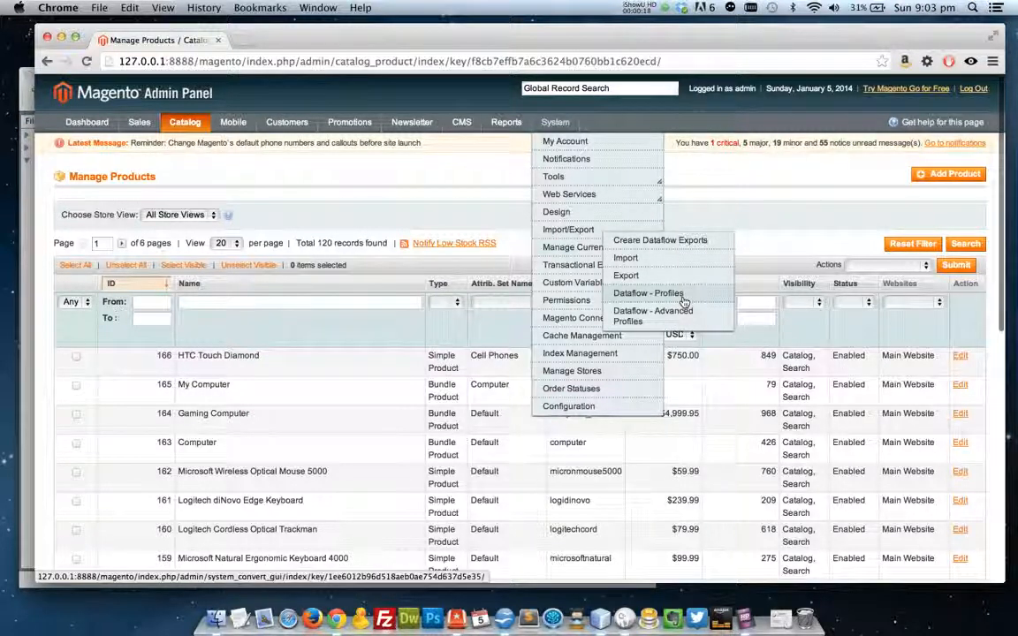
click(681, 301)
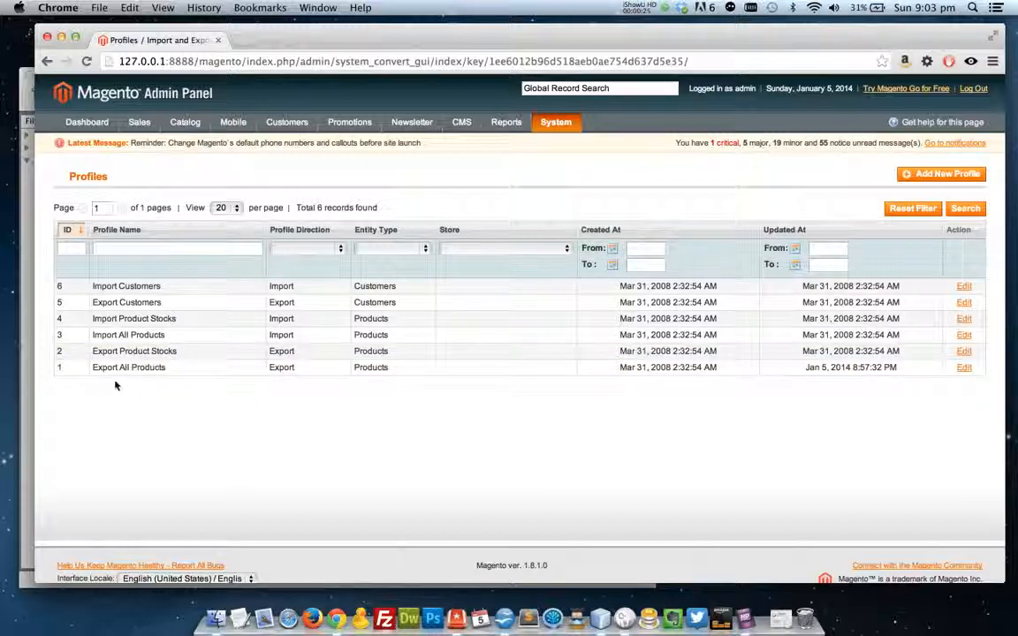
click(202, 375)
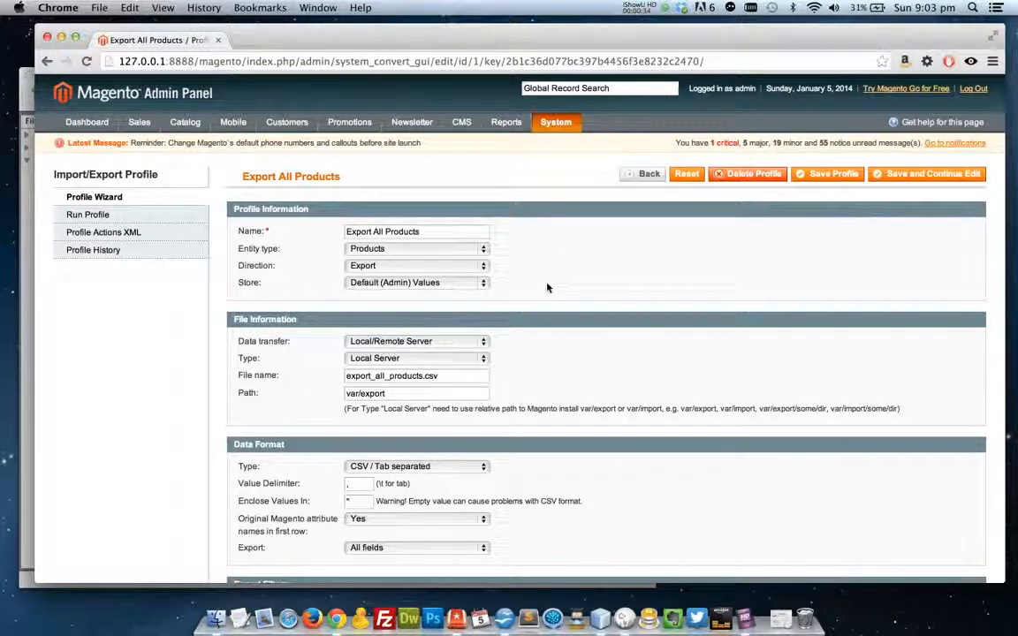
Review the available entity type, direction and store options in the Profile Information section.
click(419, 250)
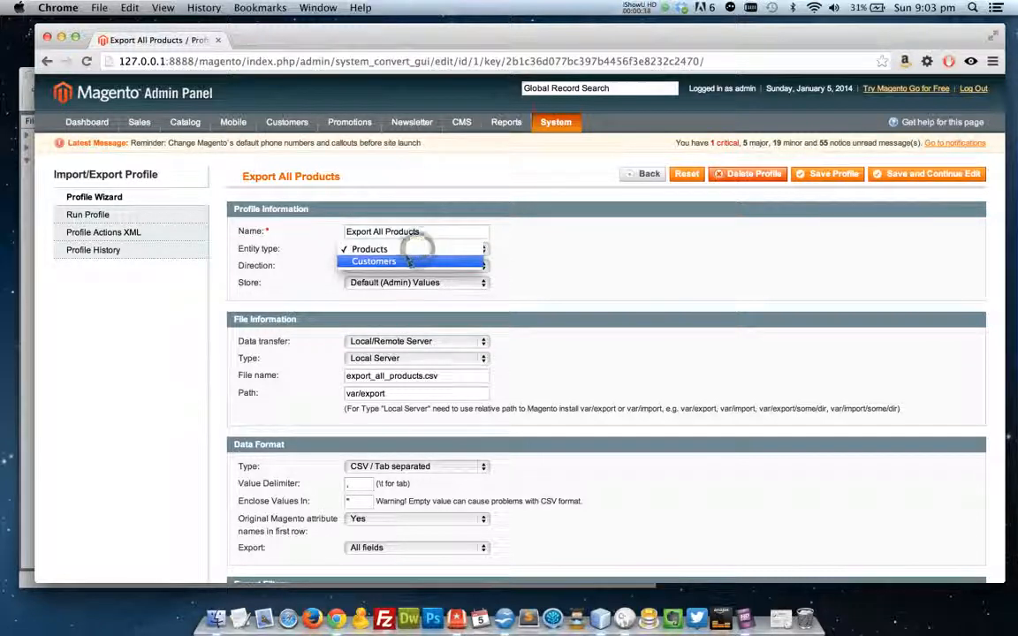
click(506, 262)
click(426, 266)
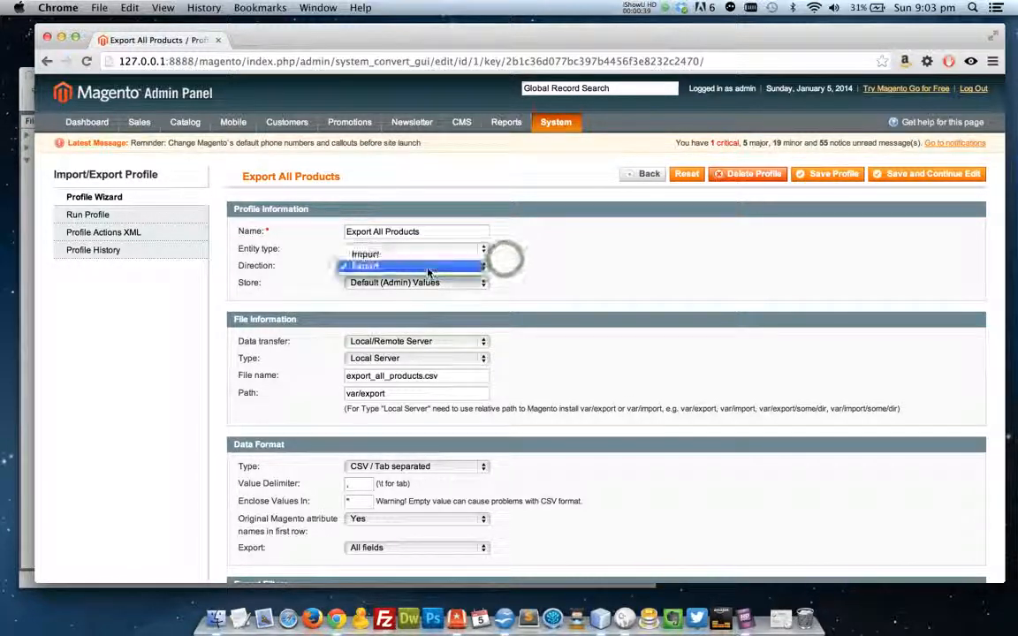
click(553, 272)
click(454, 285)
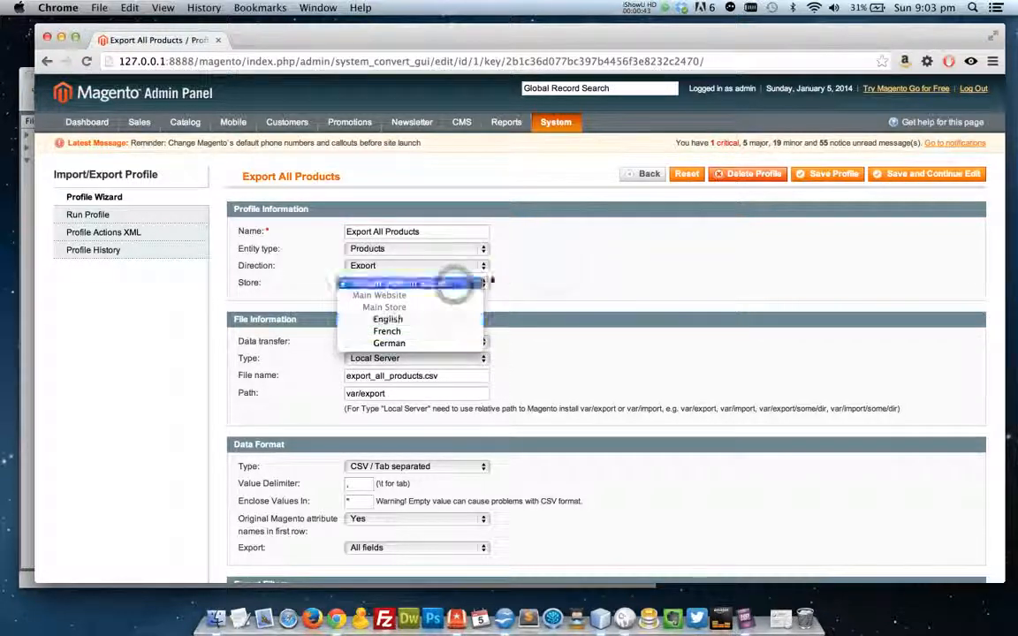
click(516, 276)
Switch the File Information type to Remote FTP to view its fields and restore it to Local Server.
scroll(518, 277, down, 5)
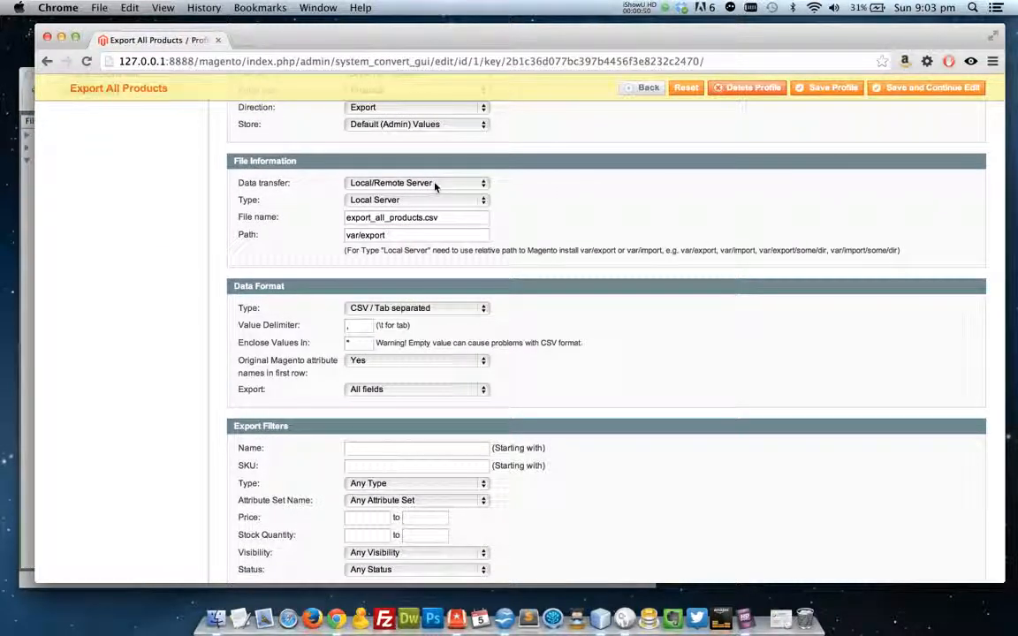
click(422, 201)
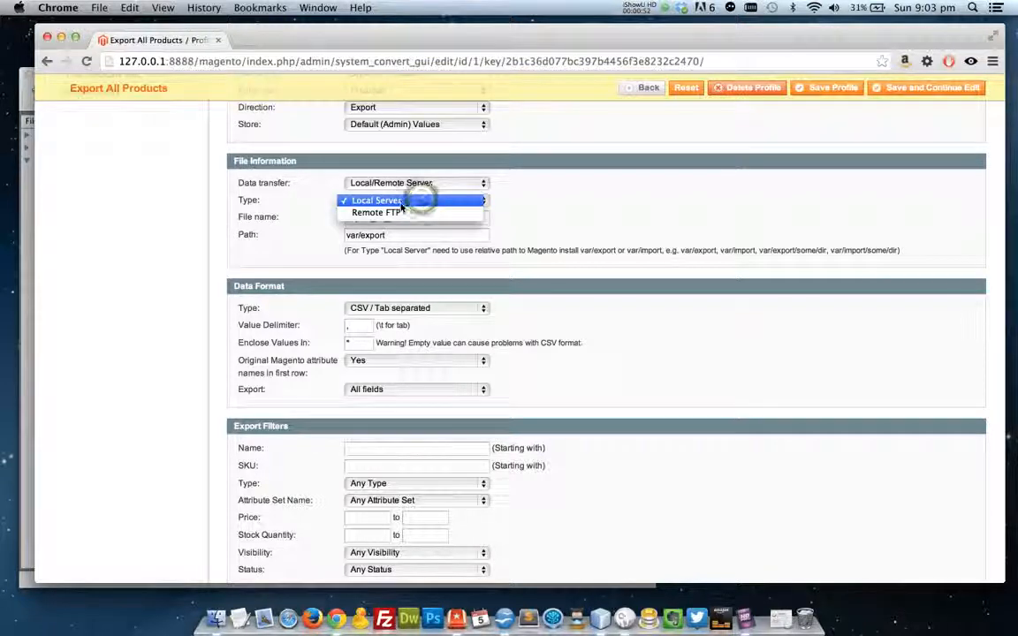
click(400, 214)
click(399, 202)
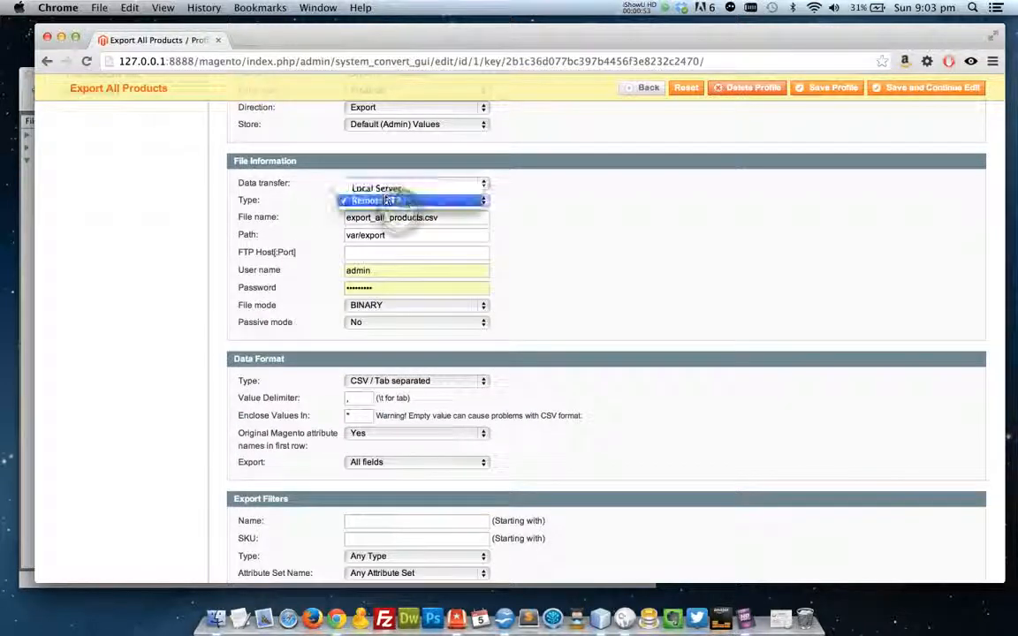
click(388, 184)
click(518, 209)
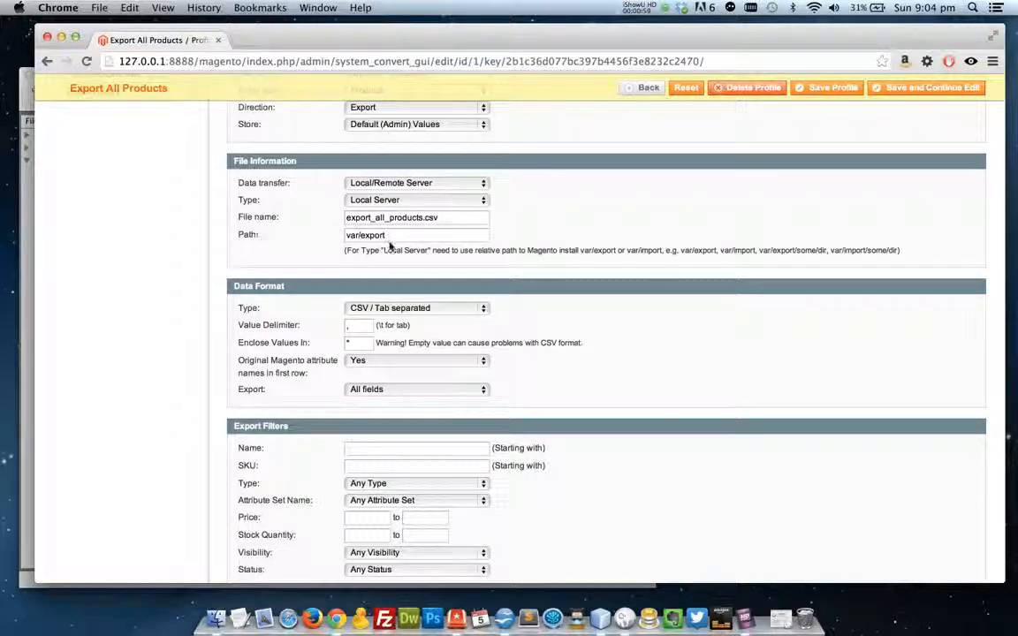
Review the file path, the Export field options in Data Format and the export filters.
click(351, 235)
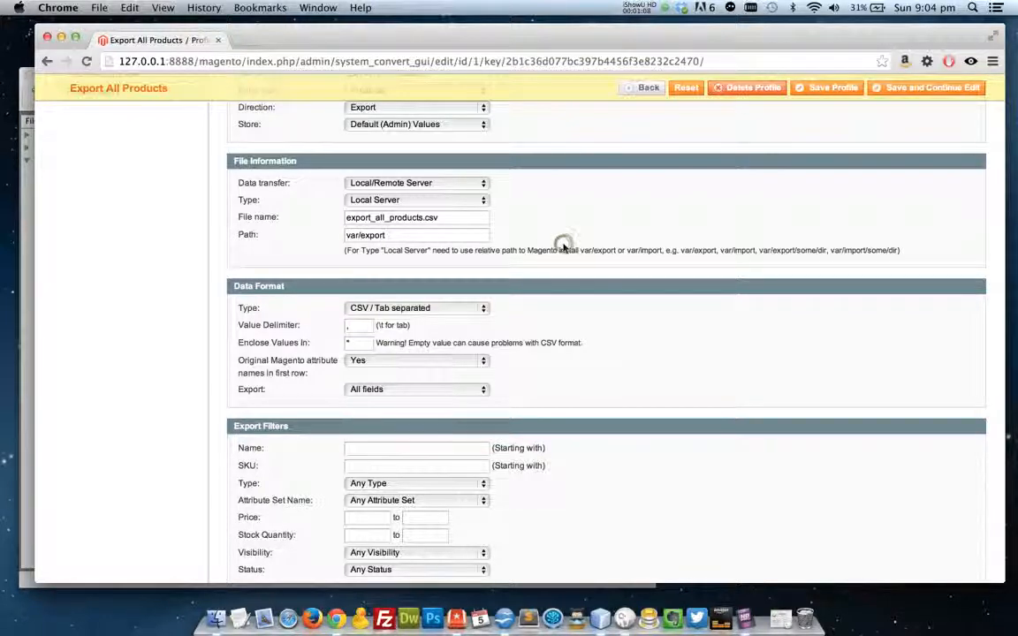
scroll(563, 248, down, 3)
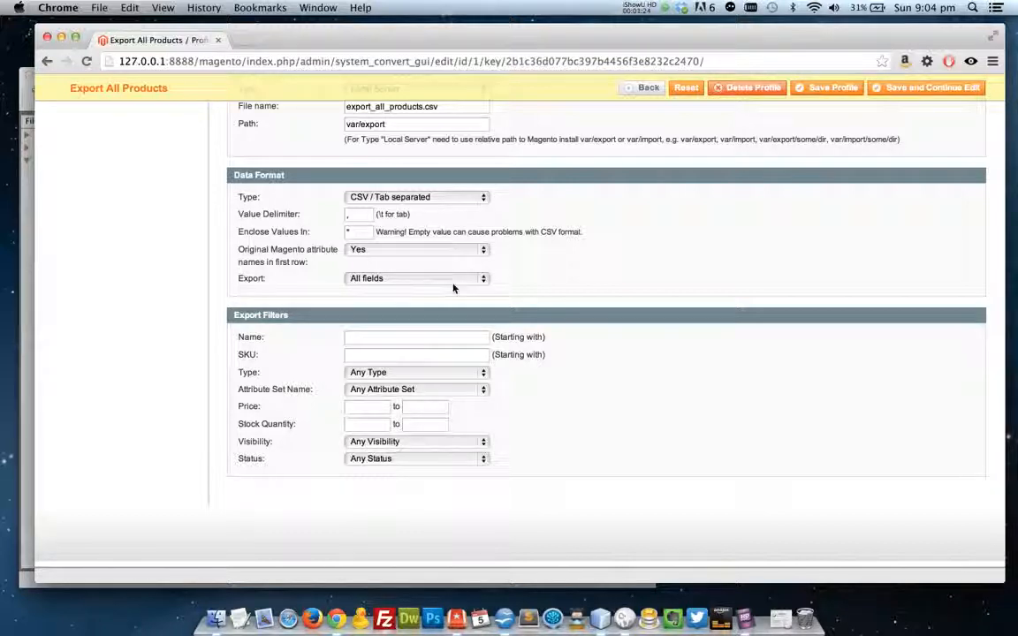
click(371, 280)
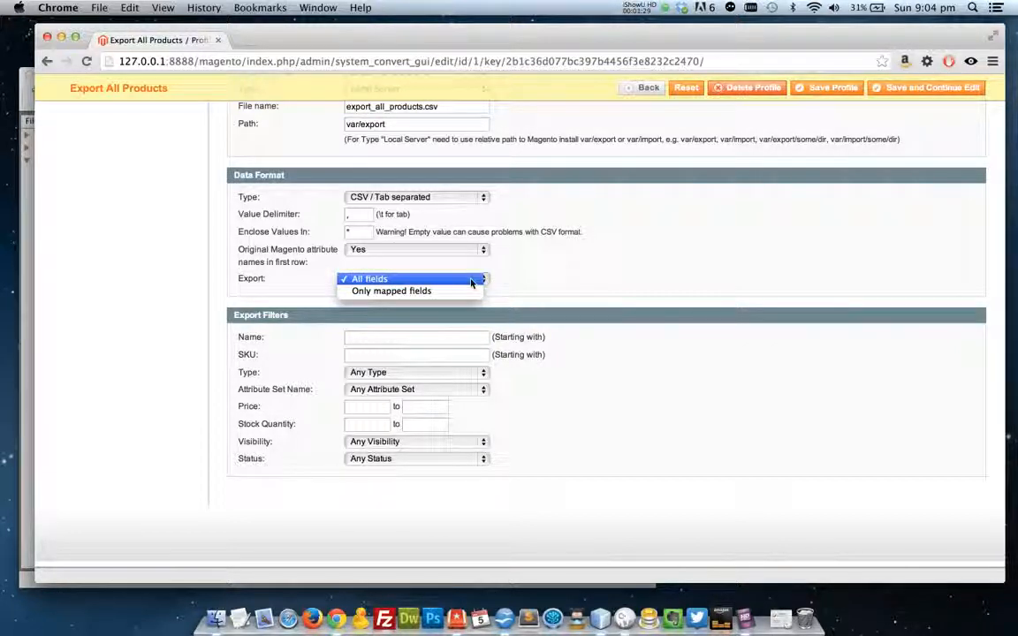
click(514, 283)
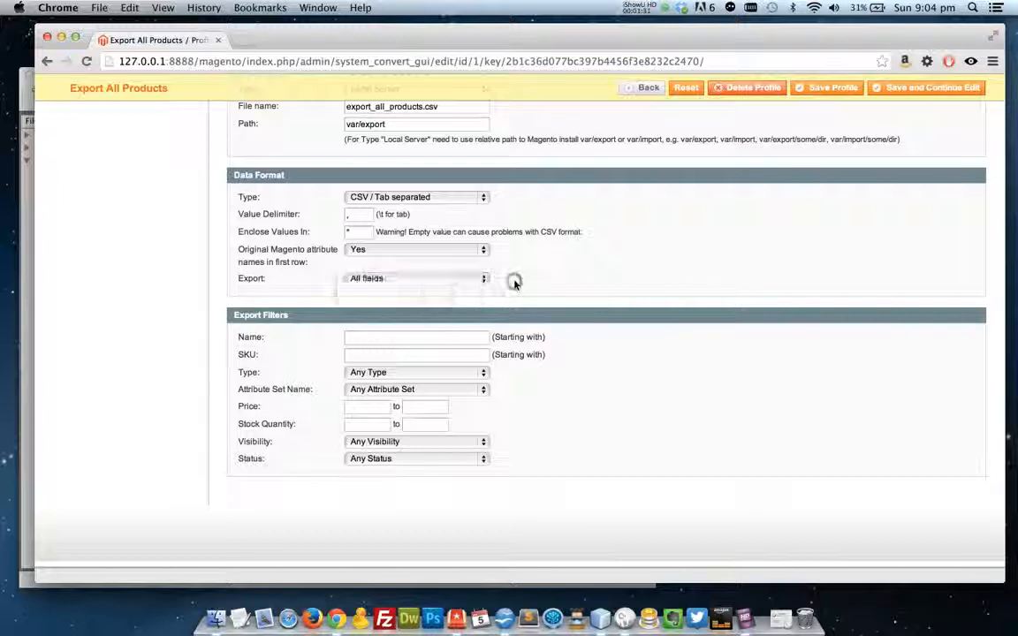
scroll(515, 283, down, 3)
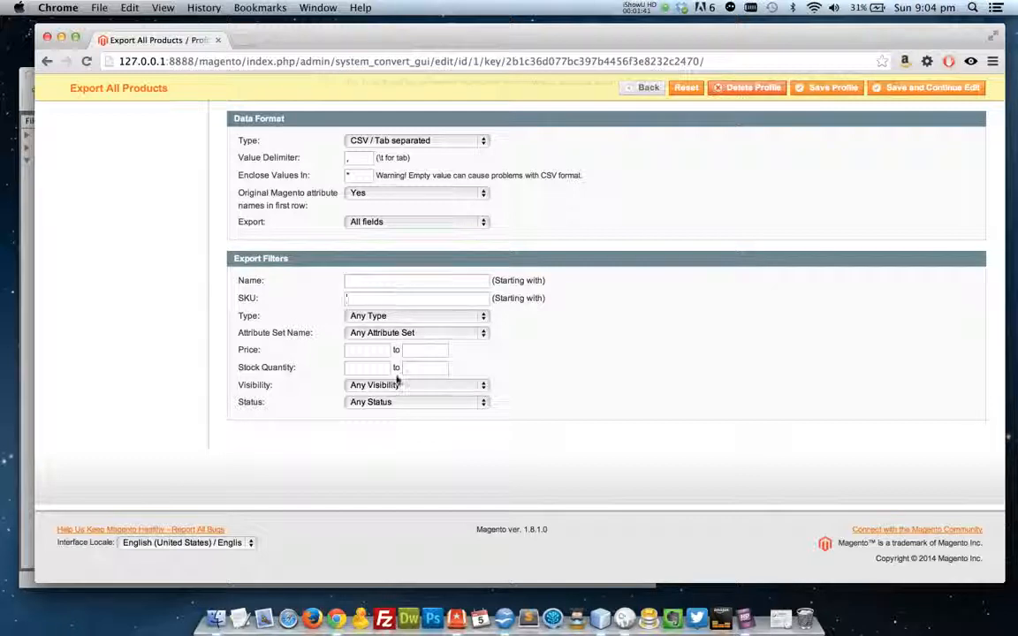
click(515, 360)
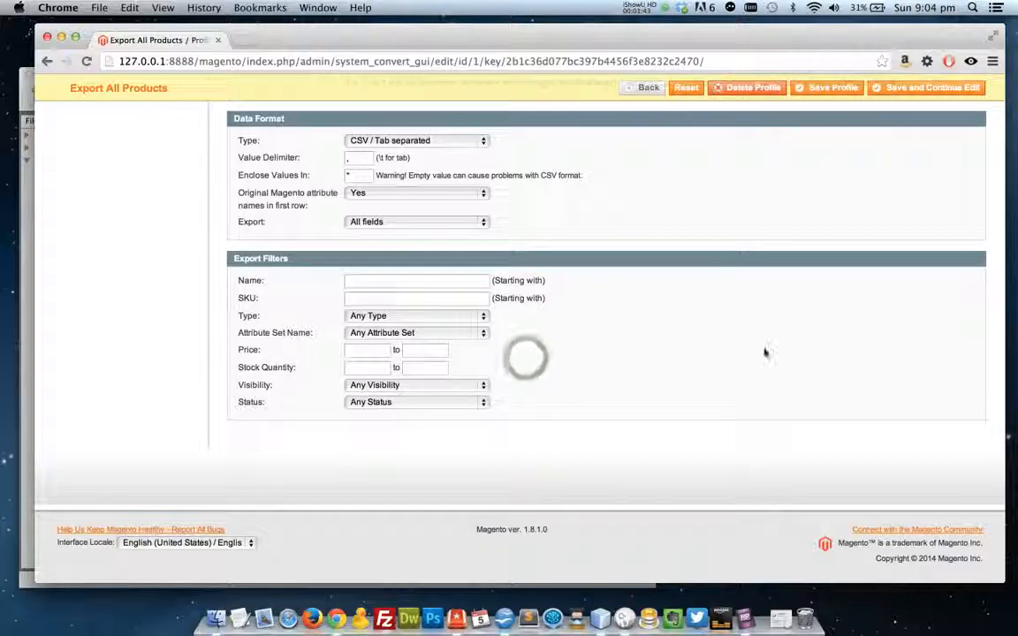
Save the Export All Products profile without leaving it and run it in a popup.
scroll(765, 354, up, 5)
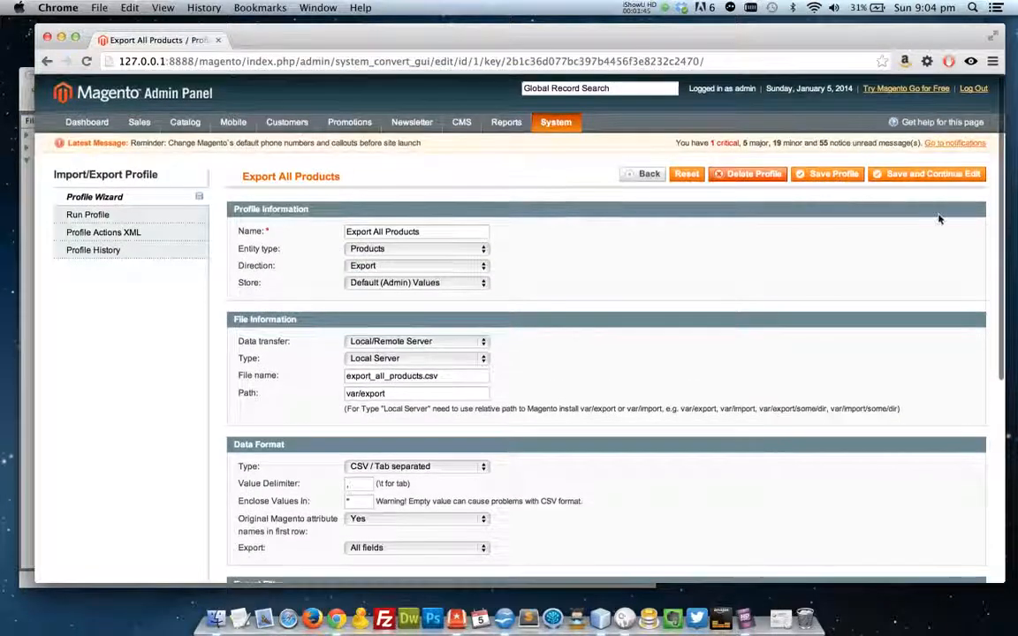
click(914, 177)
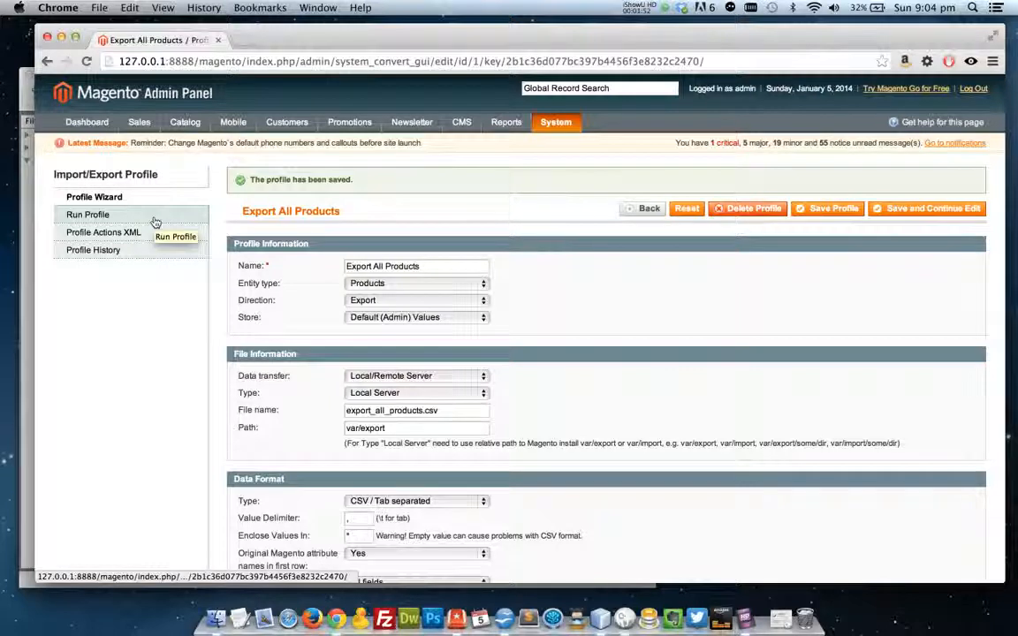
click(155, 216)
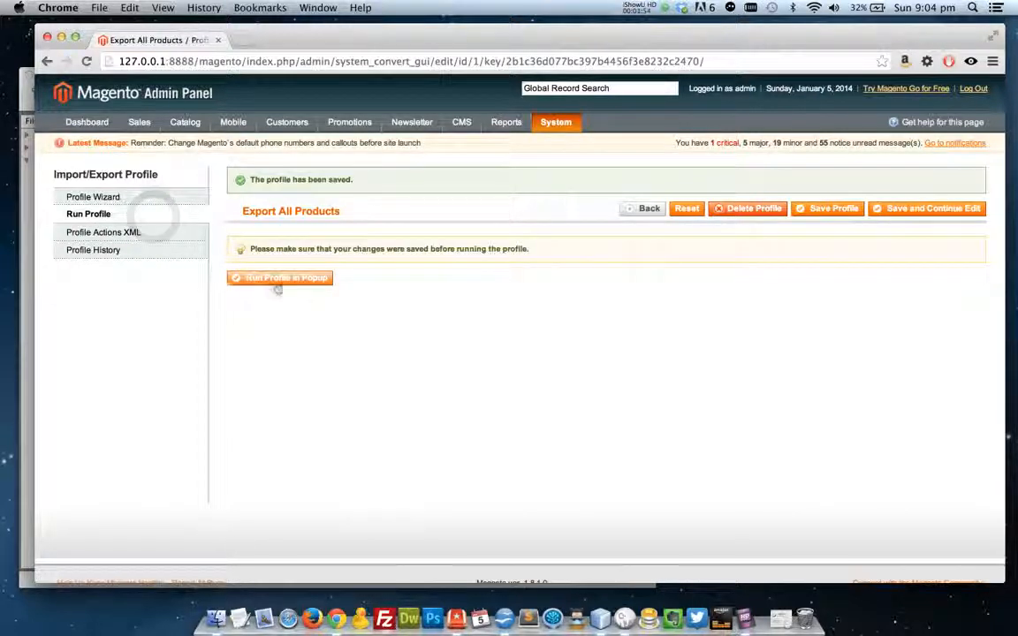
click(285, 279)
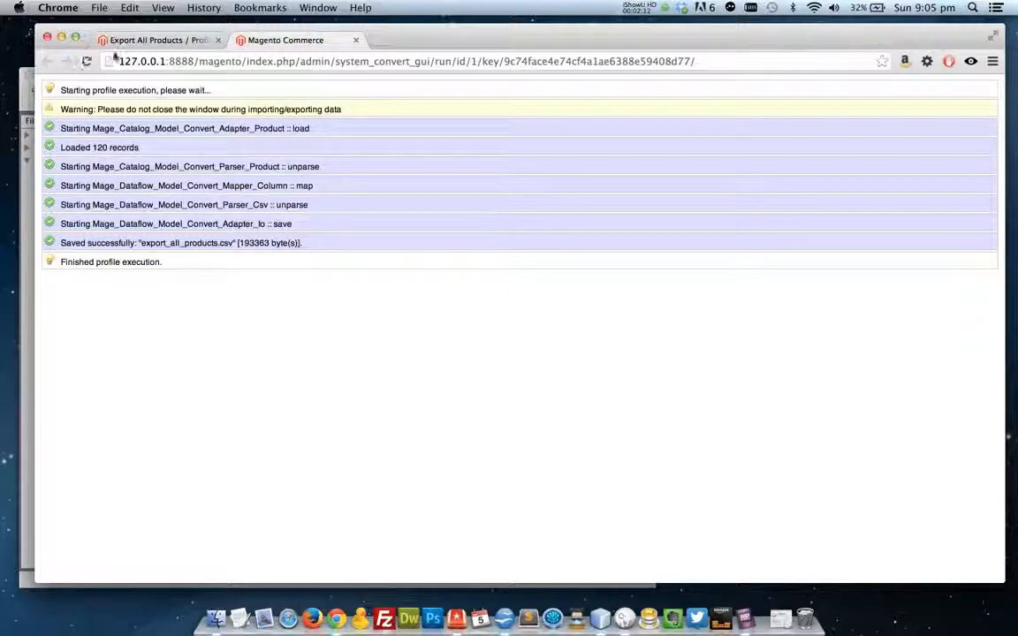
Switch to NetBeans and locate export_all_products.csv in the project's var/export folder.
drag(462, 40, 467, 41)
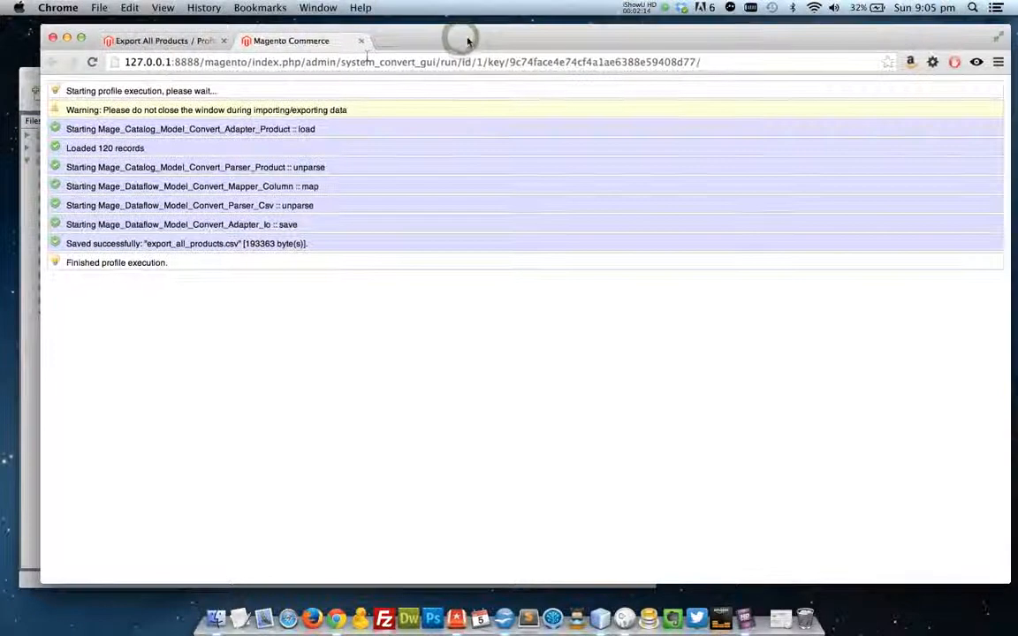
click(25, 89)
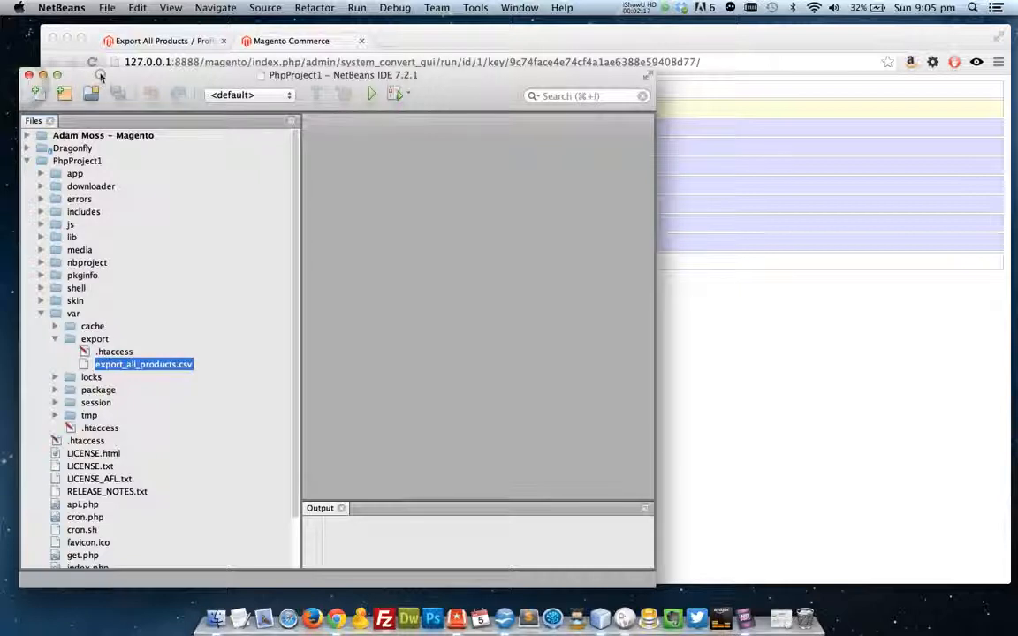
drag(100, 76, 88, 57)
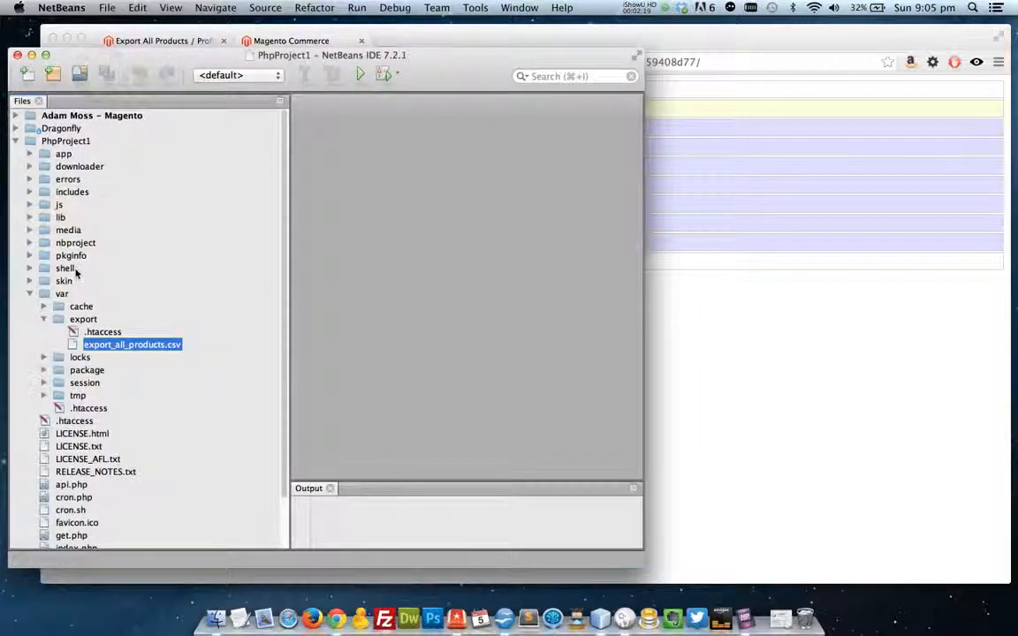
click(59, 296)
click(80, 320)
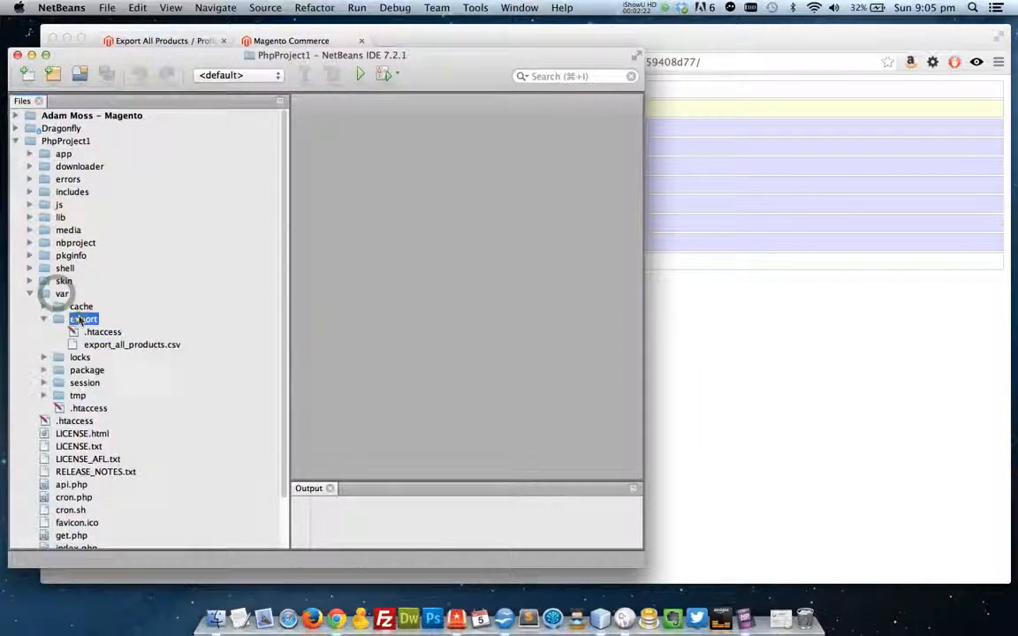
click(102, 348)
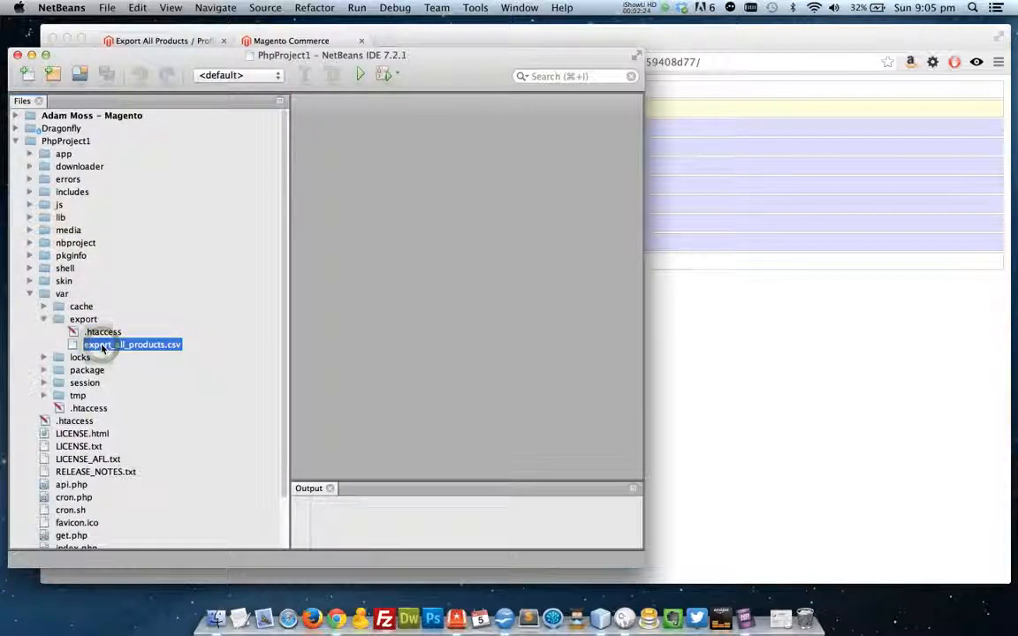
right_click(122, 346)
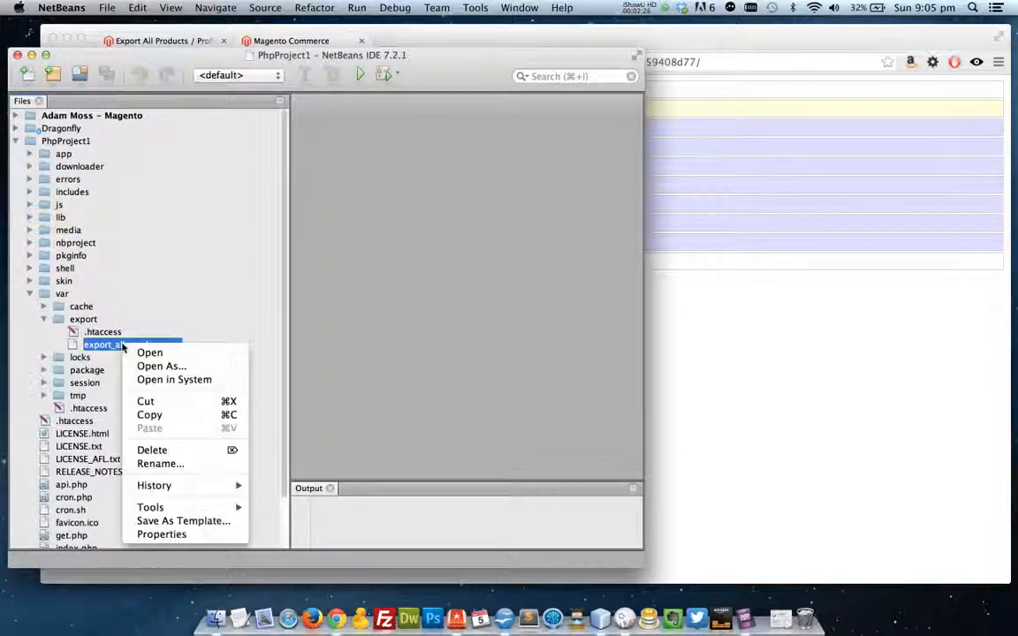
click(772, 371)
click(436, 329)
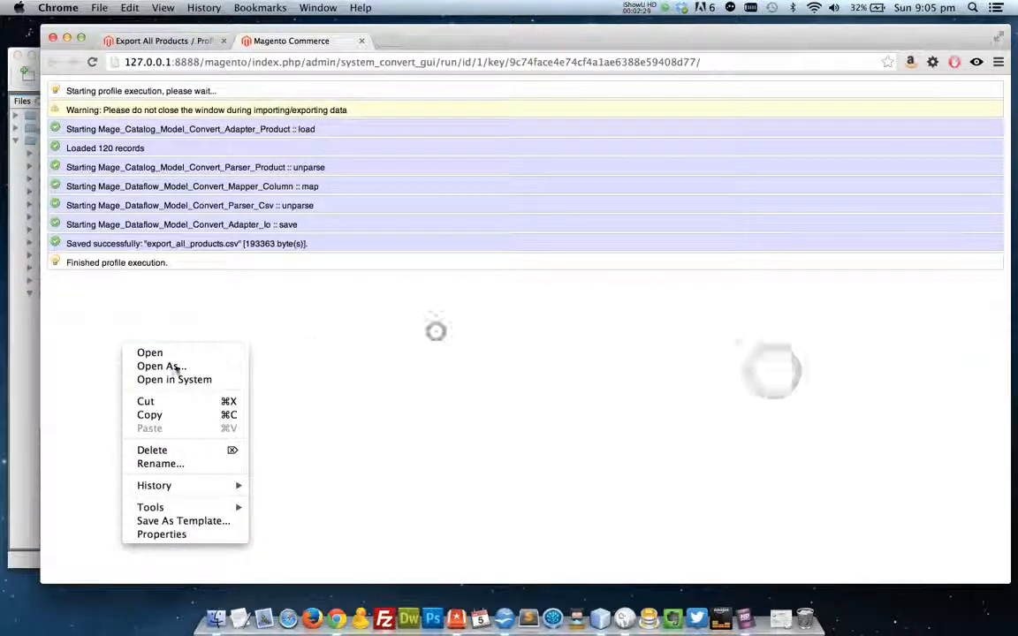
click(23, 365)
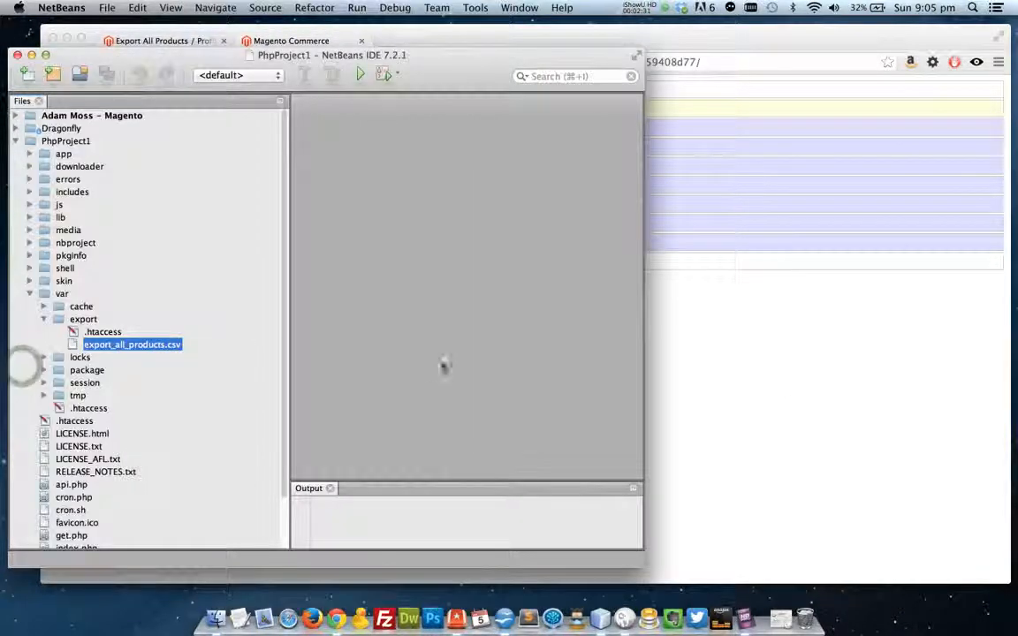
Switch to Chrome and reopen the Magento Connect page of the Creare Dataflow Export Downloads extension.
click(721, 339)
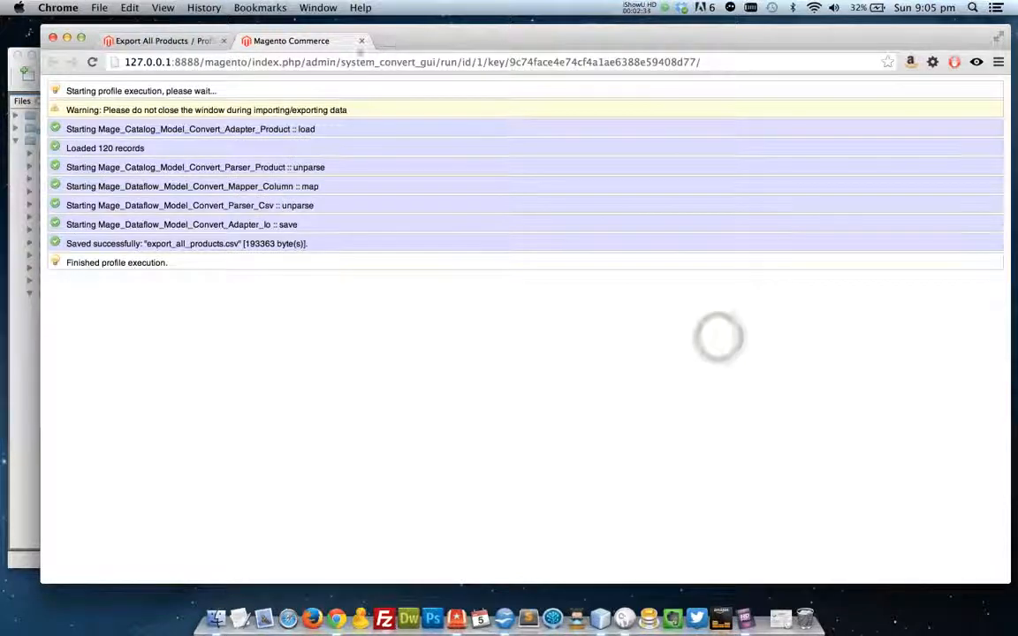
click(188, 41)
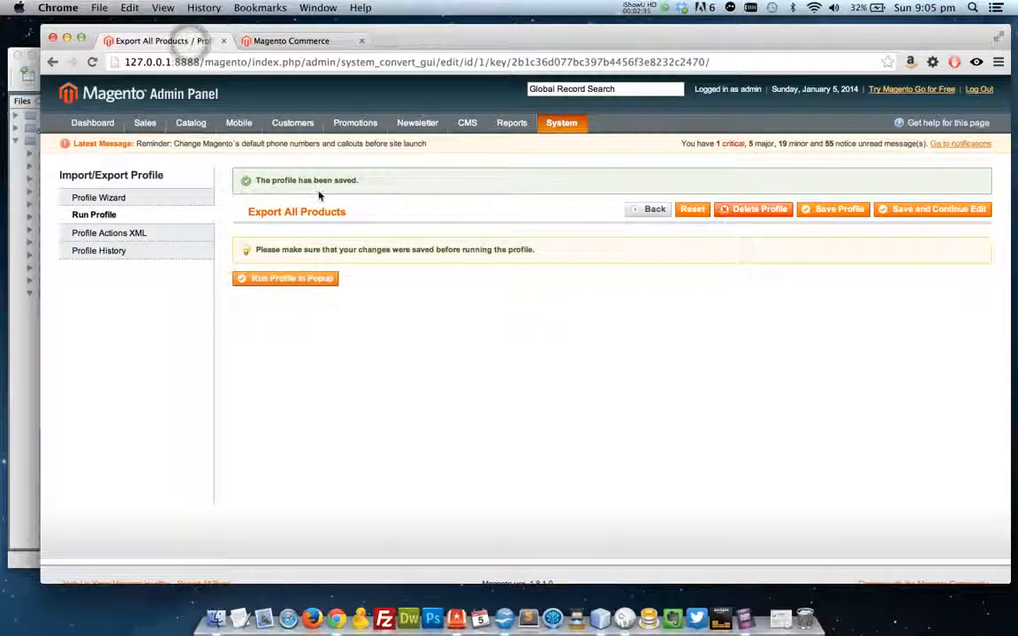
key(super+shift+t)
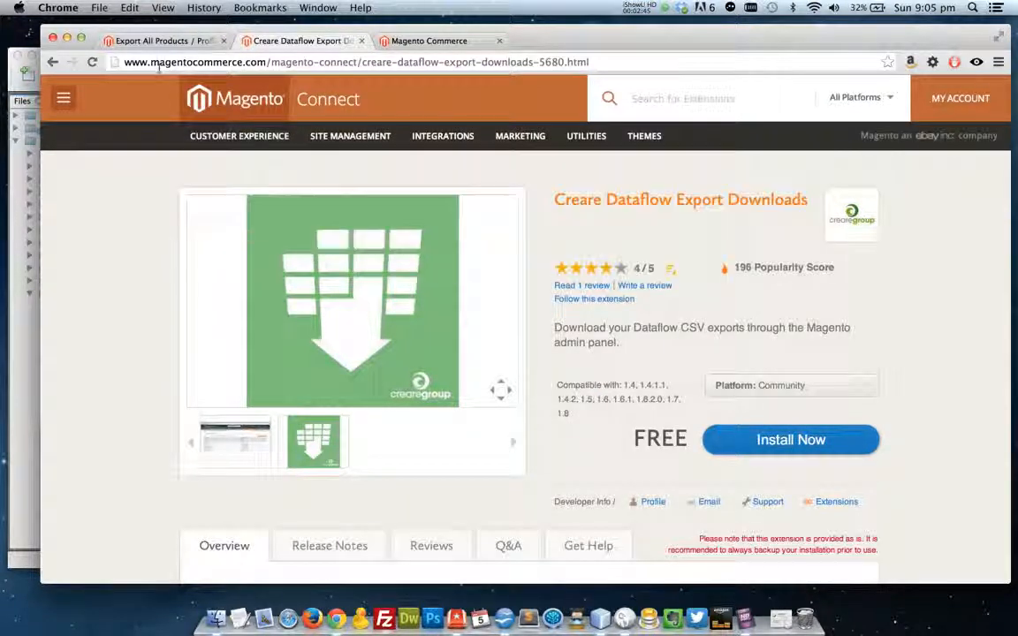
Return to the Magento admin, open the Creare Dataflow Exports list and download export_all_products.csv.
click(174, 42)
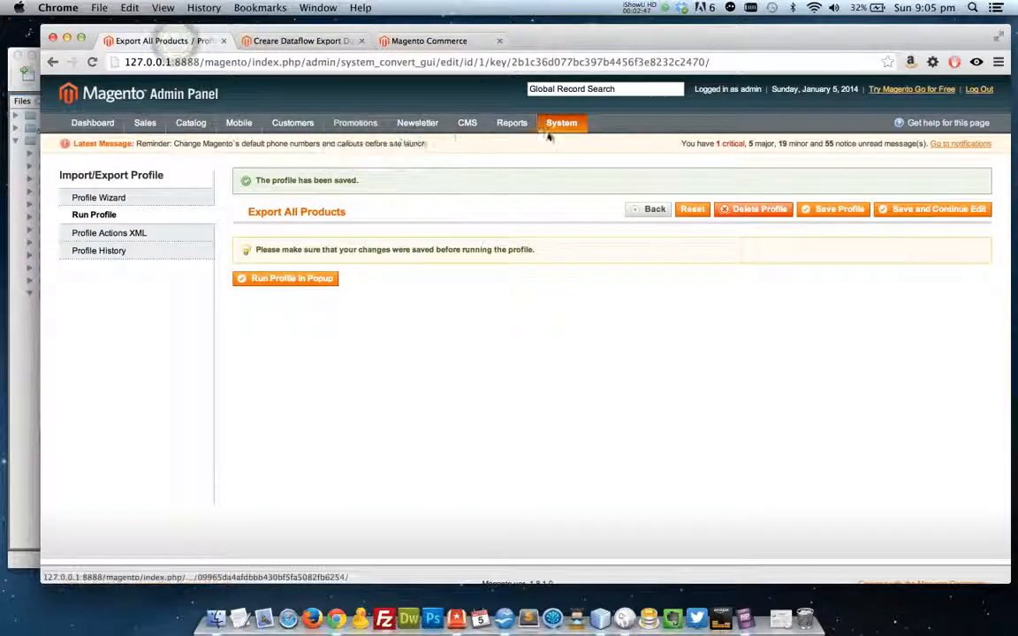
mouse_move(558, 129)
mouse_move(595, 232)
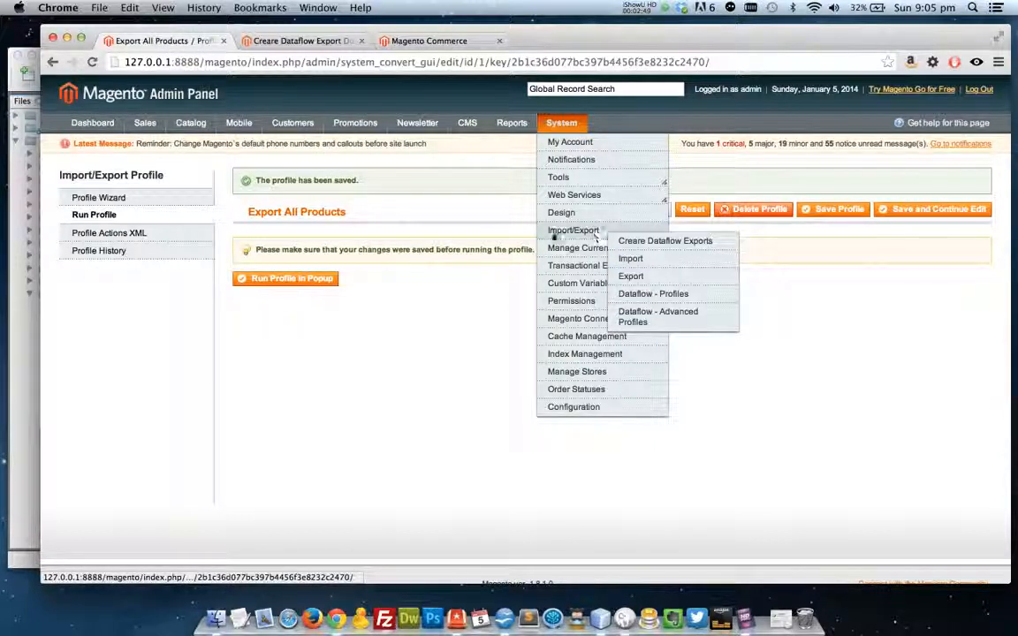
click(682, 244)
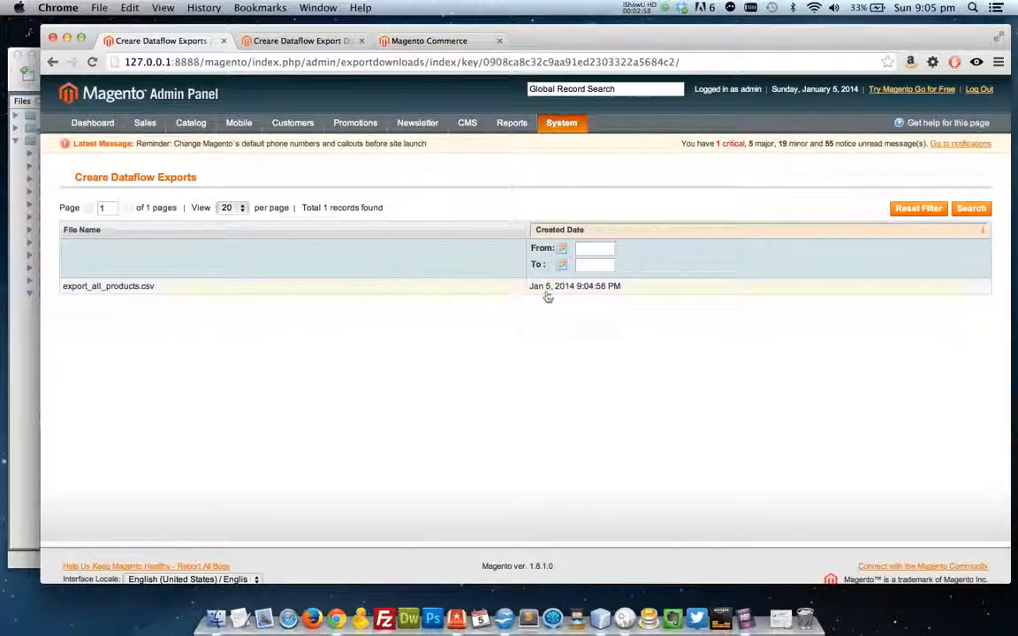
click(152, 286)
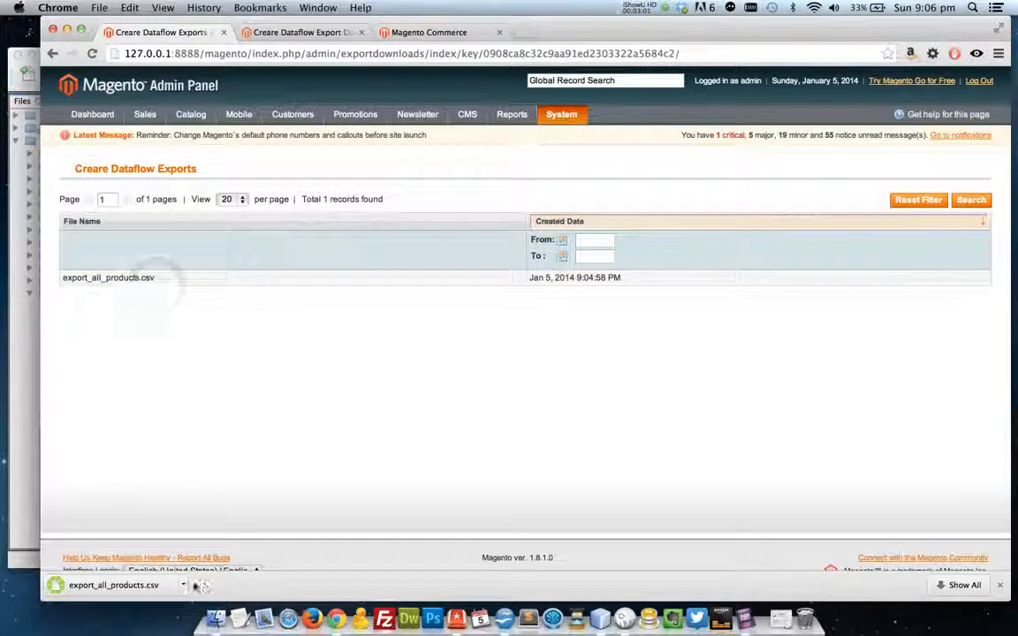
Open the downloaded export_all_products.csv in OpenOffice Calc, importing it as Unicode (UTF-8) text separated by commas.
click(184, 586)
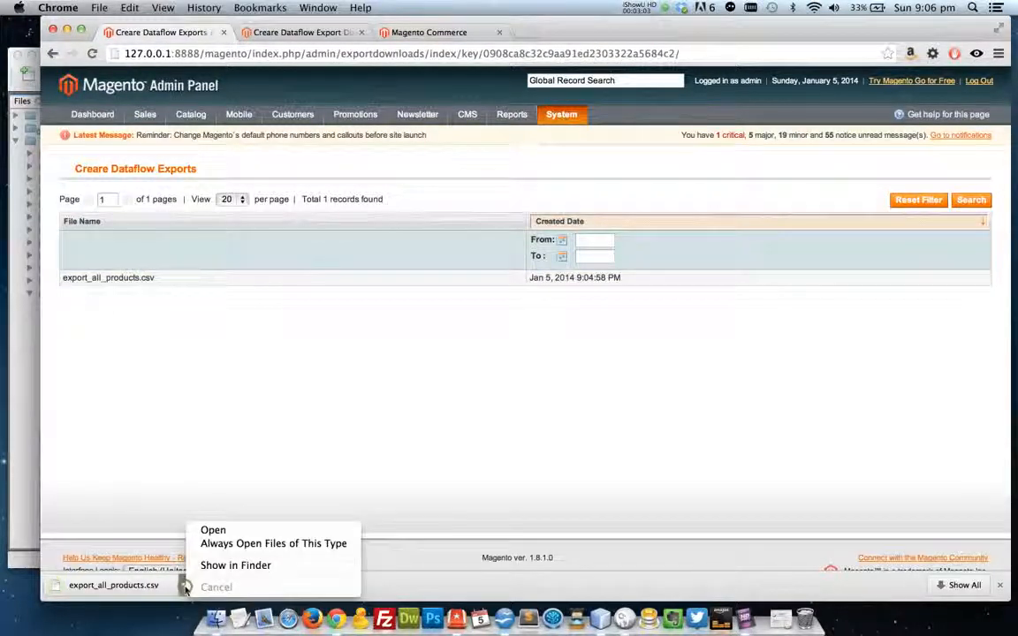
click(213, 530)
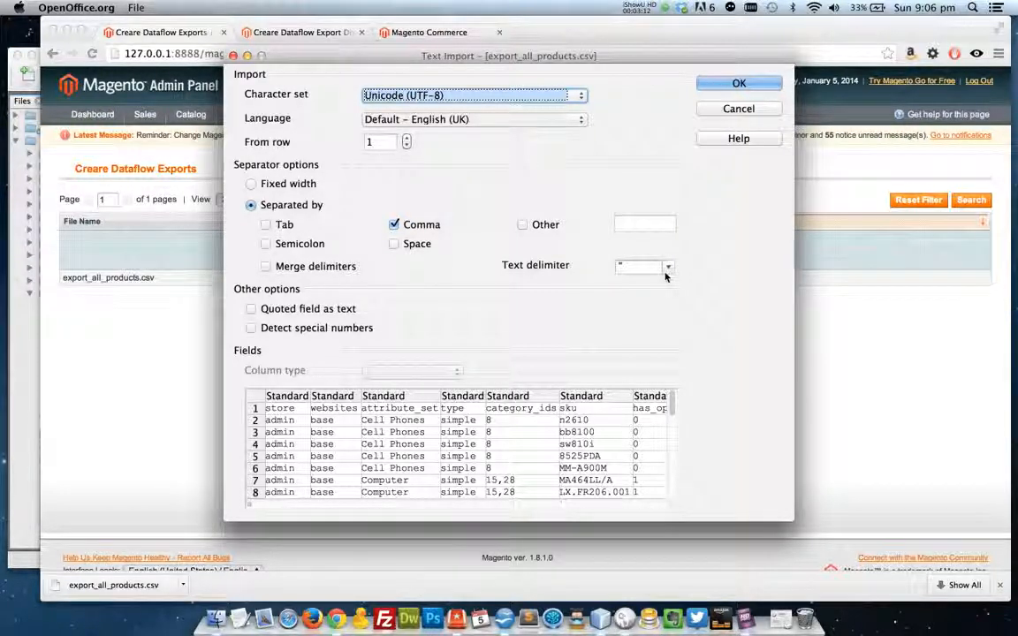
click(739, 84)
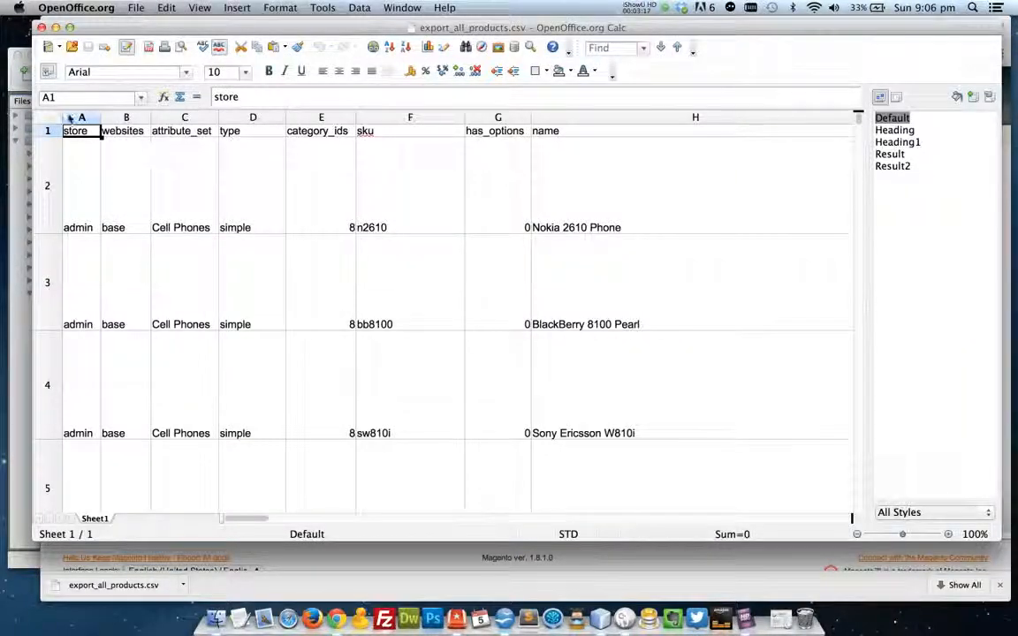
Reduce all rows of the sheet to a uniform single-line row height and clear the whole-sheet selection.
click(48, 117)
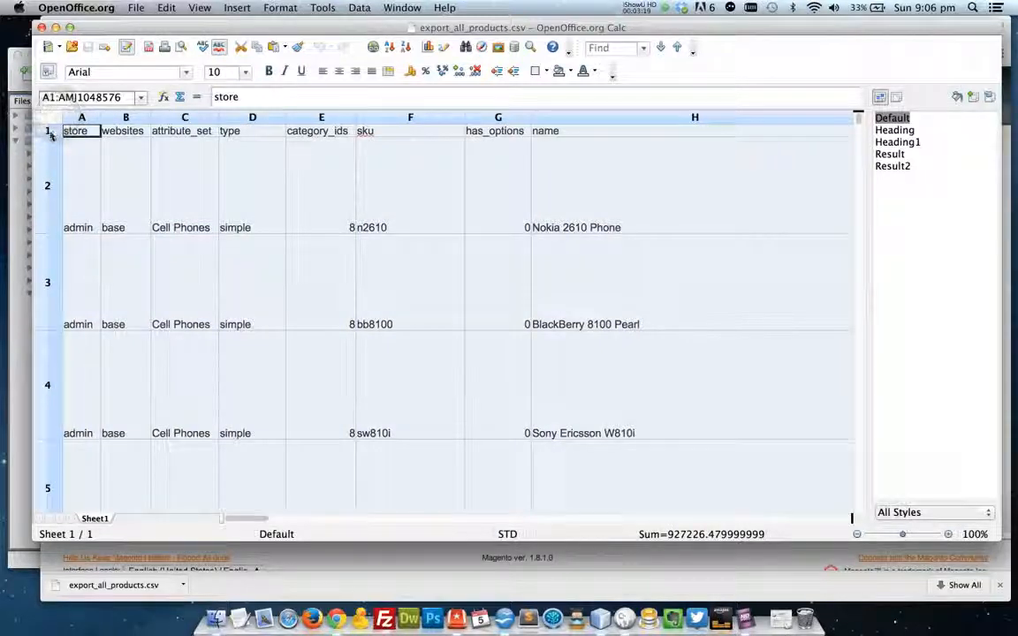
right_click(49, 131)
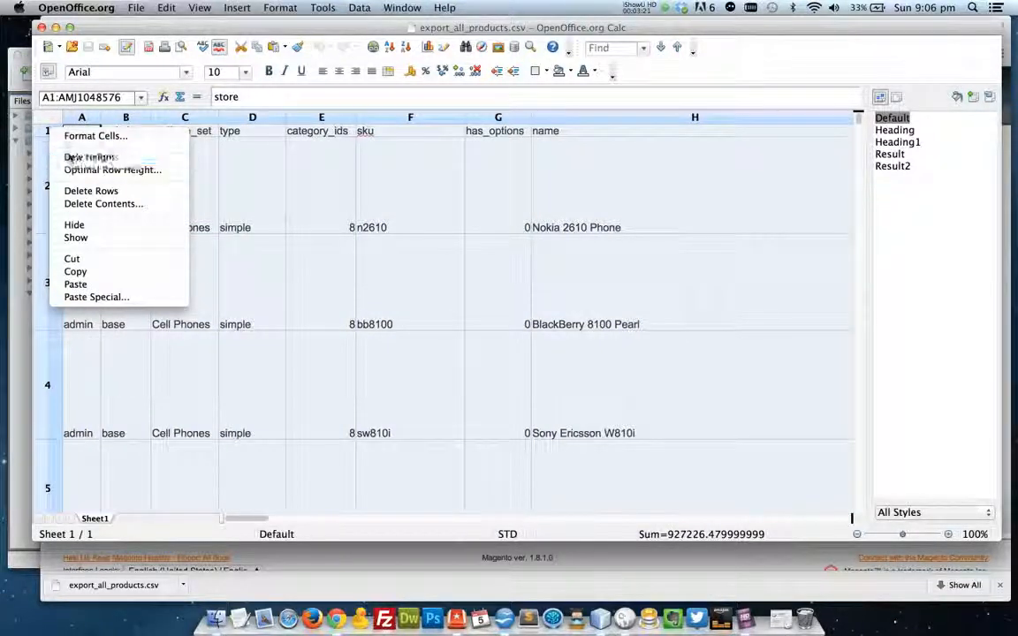
click(69, 157)
click(629, 265)
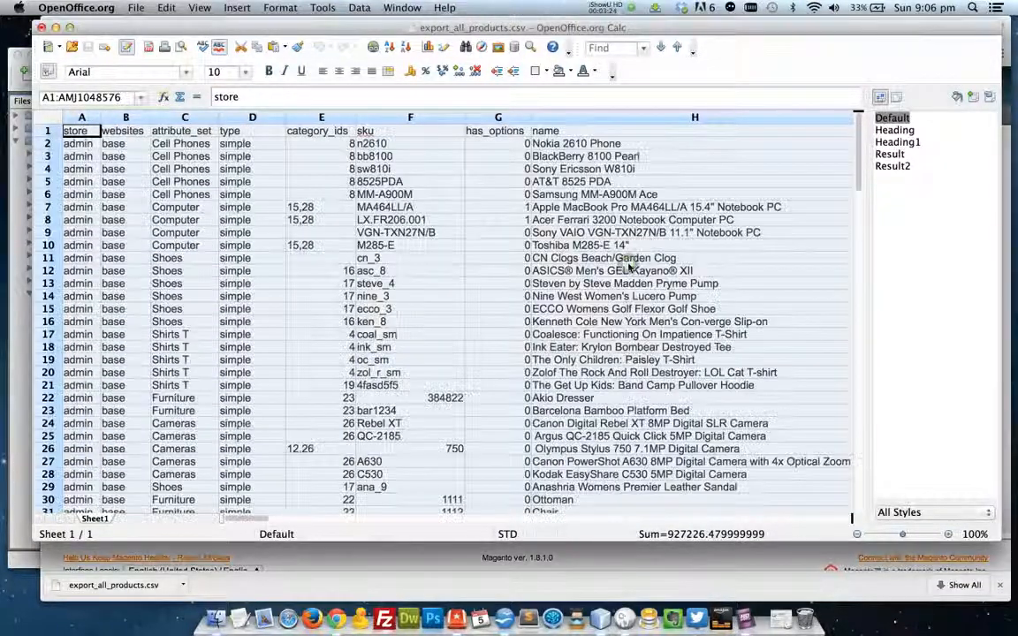
click(398, 257)
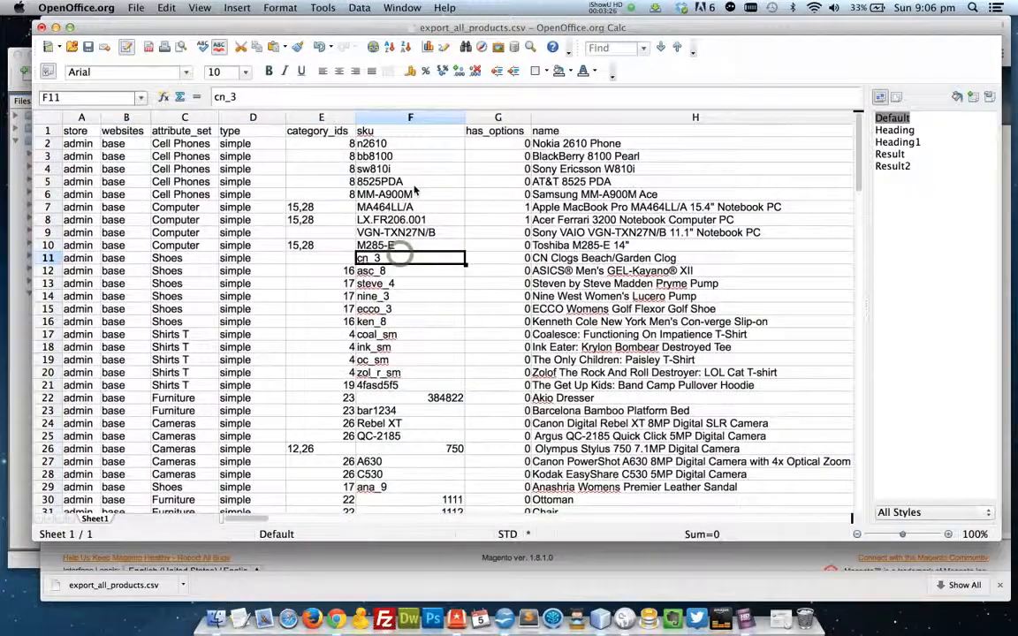
Examine the exported product rows down to the last one and the attribute columns across the sheet.
scroll(413, 192, down, 18)
scroll(414, 190, down, 9)
scroll(415, 190, down, 2)
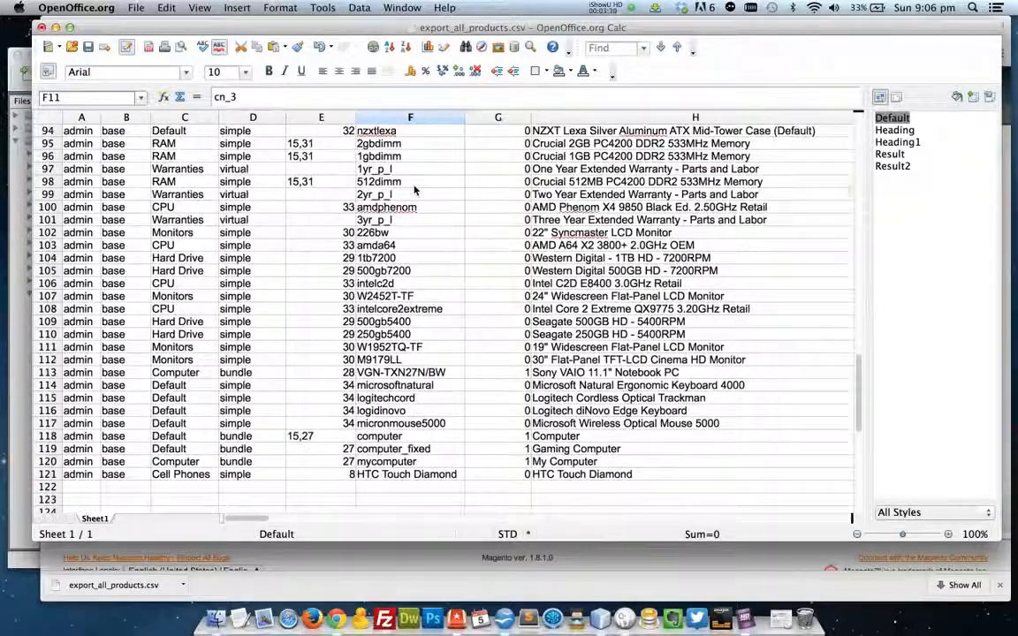
scroll(415, 190, up, 20)
scroll(414, 190, up, 4)
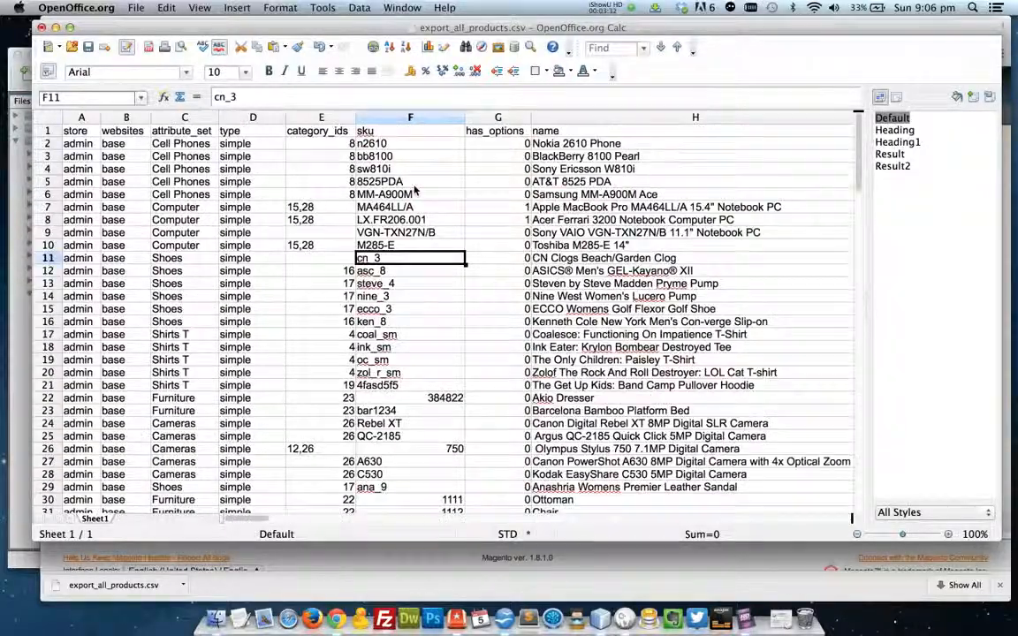
scroll(415, 190, right, 6)
scroll(414, 190, right, 12)
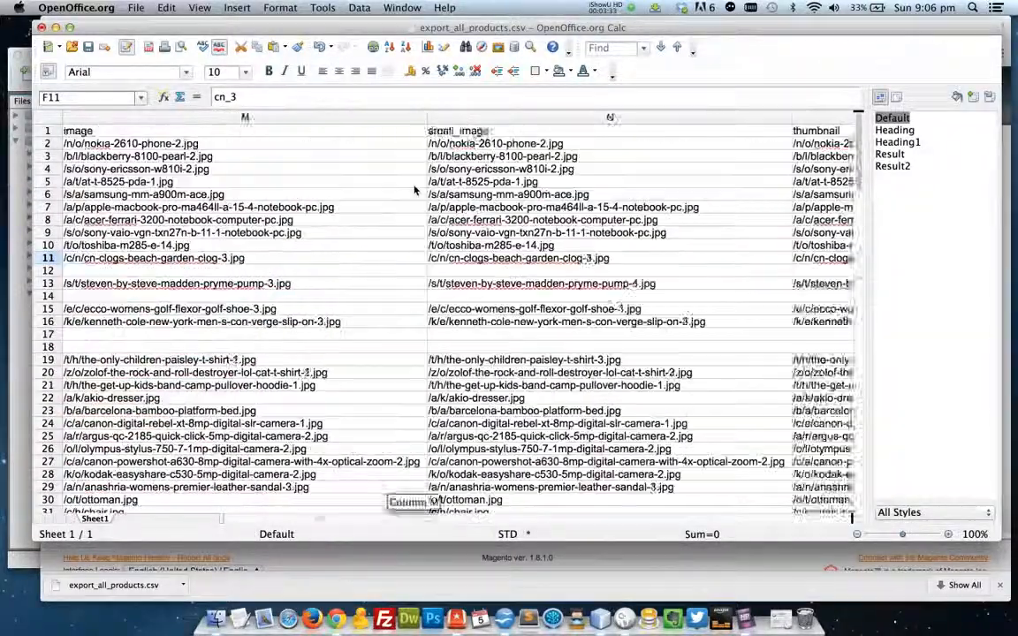
scroll(415, 190, right, 12)
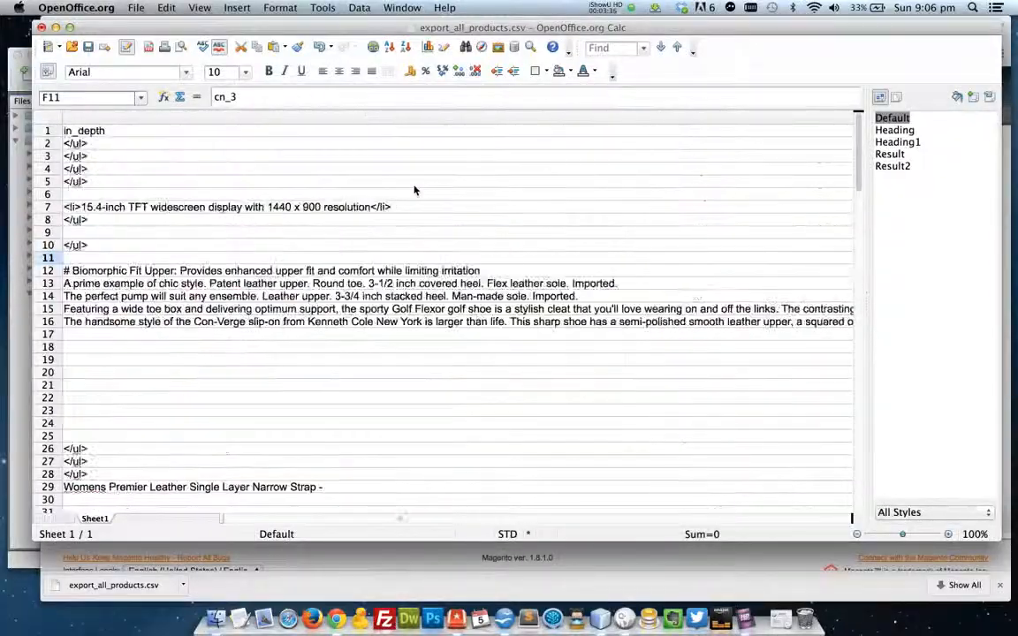
scroll(414, 190, right, 8)
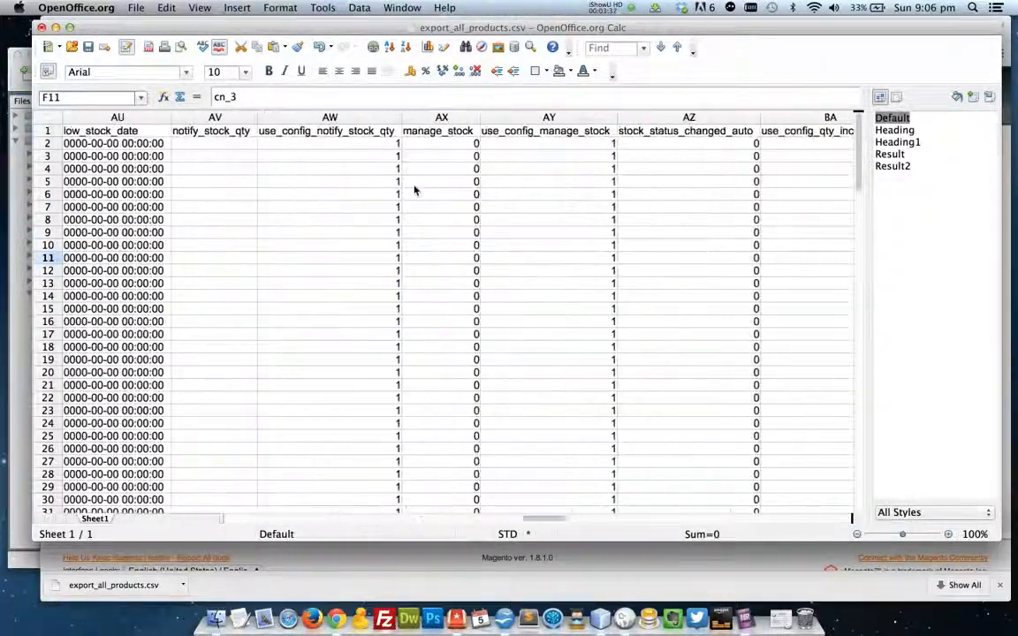
scroll(415, 190, left, 6)
scroll(415, 190, left, 12)
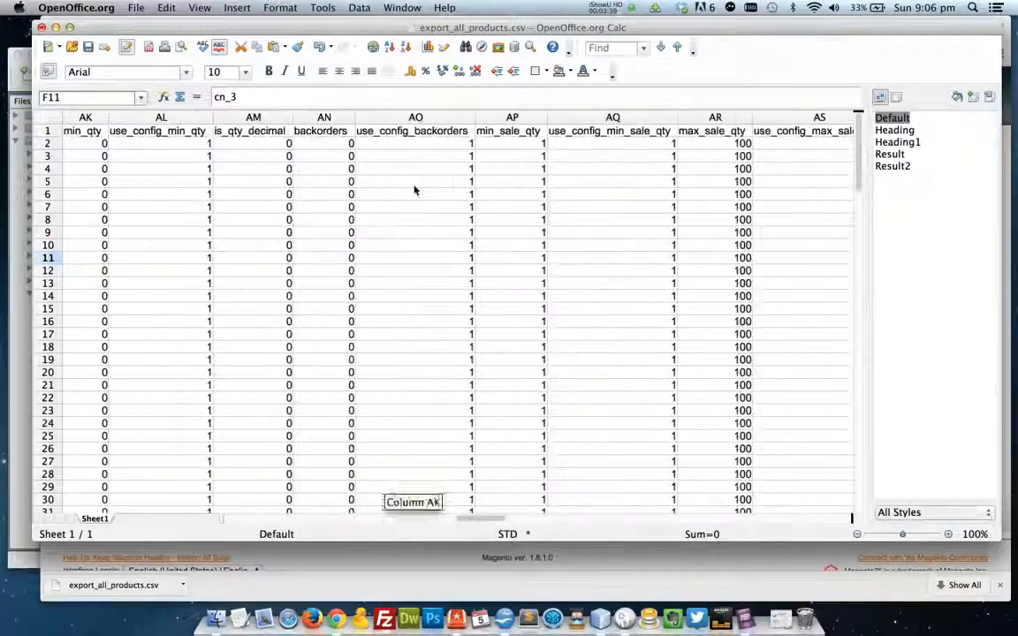
scroll(415, 190, left, 6)
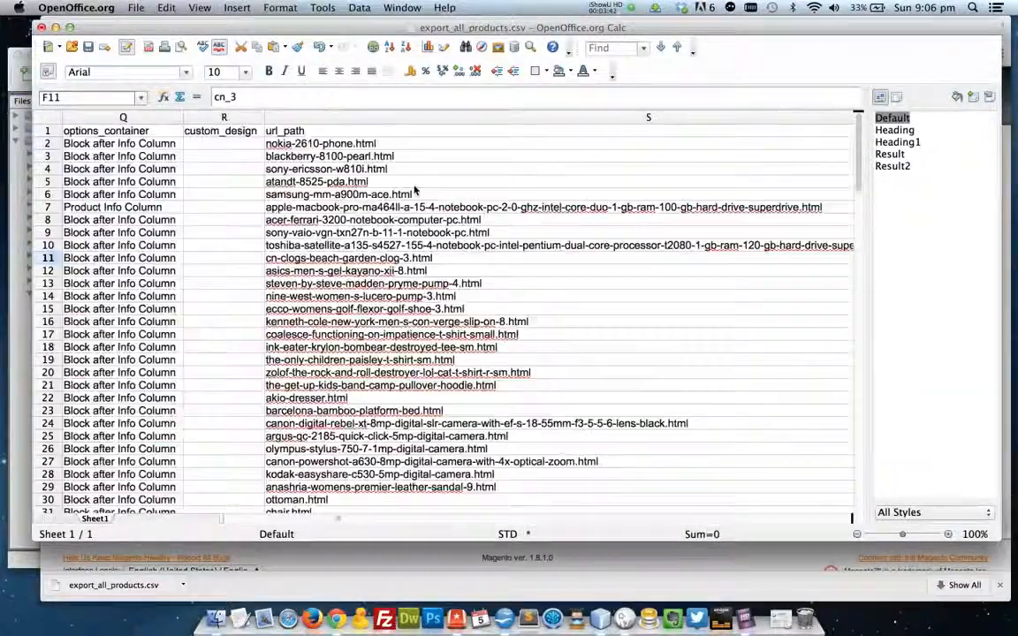
Switch back to Chrome and open the Export All Products profile from the Dataflow profiles list.
click(337, 627)
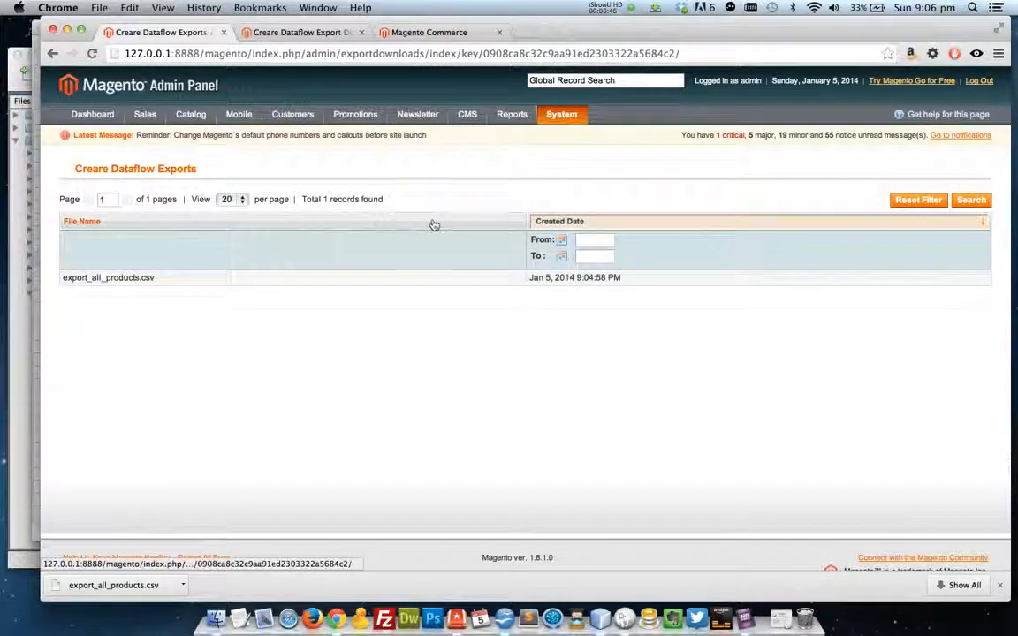
mouse_move(561, 115)
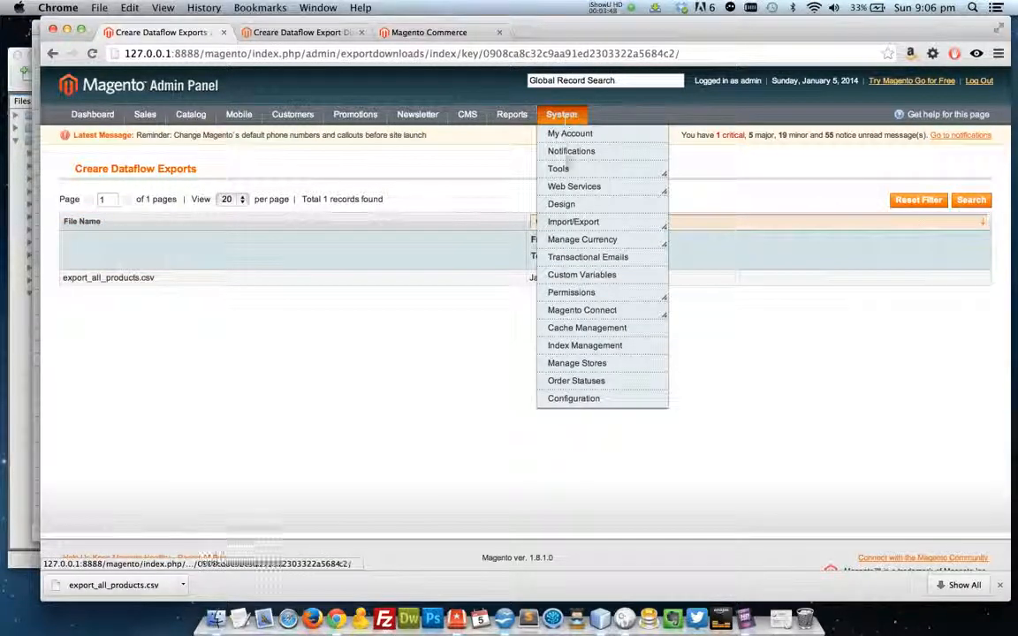
mouse_move(570, 232)
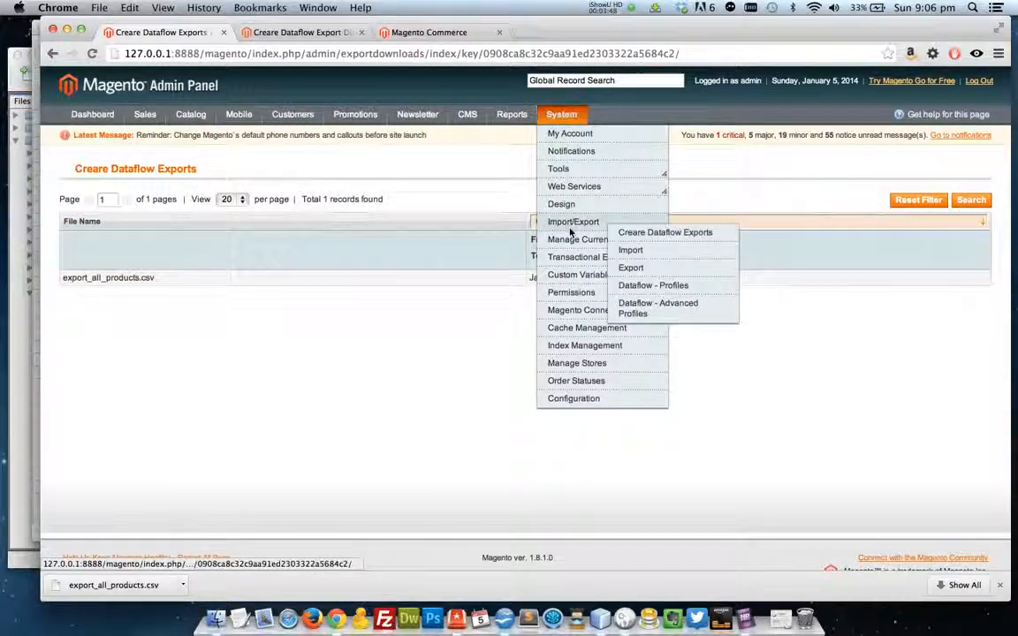
click(672, 289)
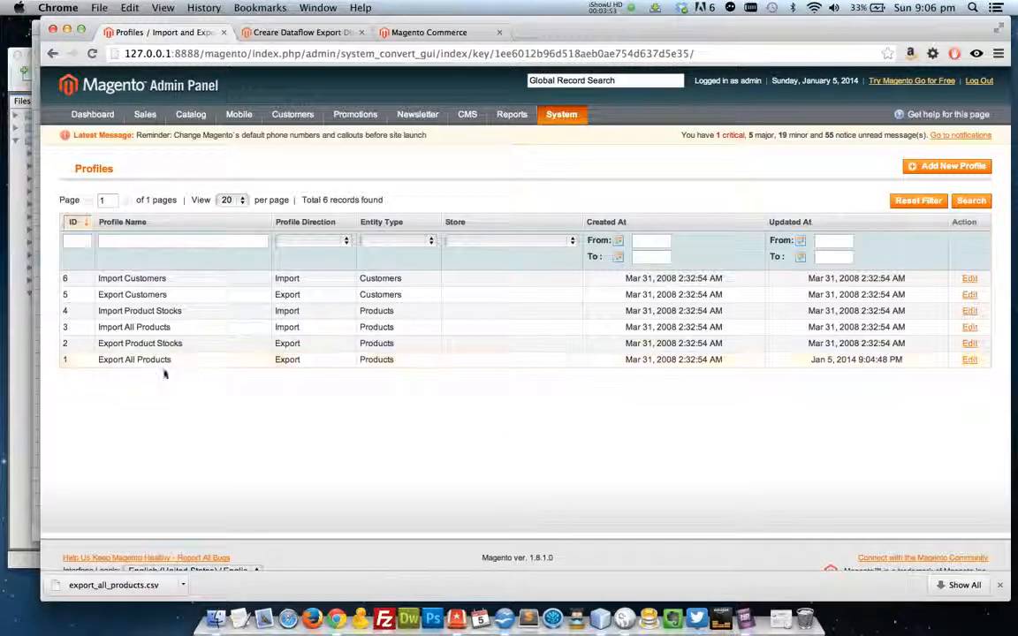
click(176, 360)
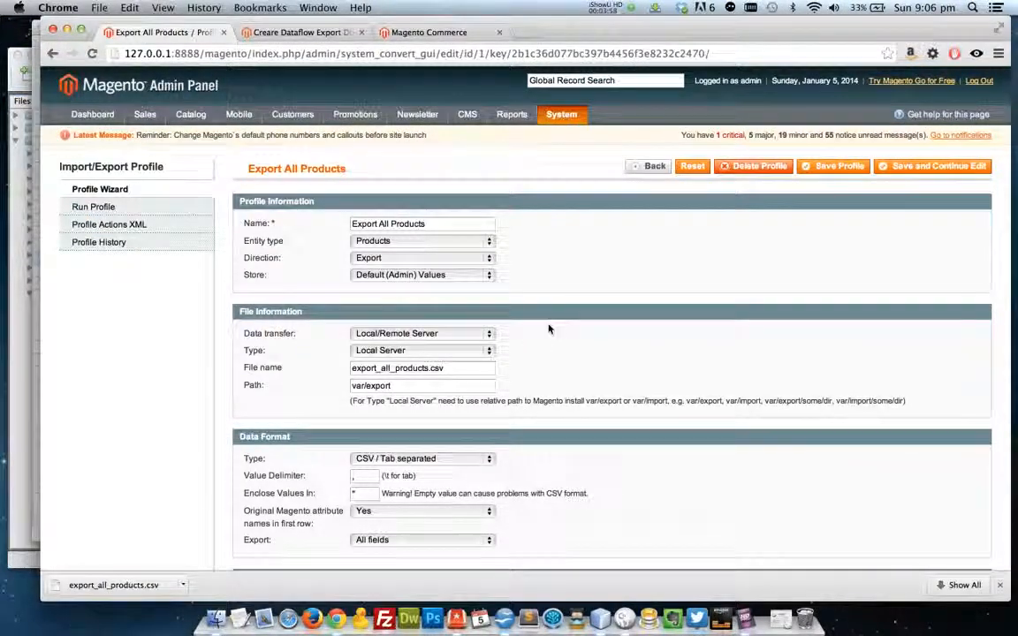
Change the profile's file name to export_all_products_filtered.csv and set Export to Only mapped fields.
scroll(548, 330, down, 3)
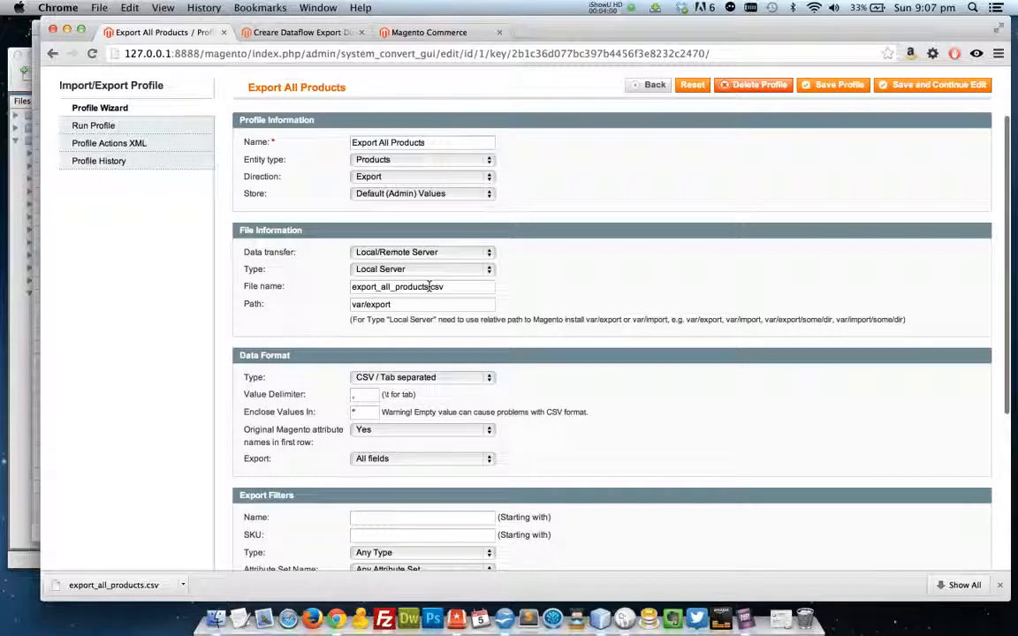
click(433, 287)
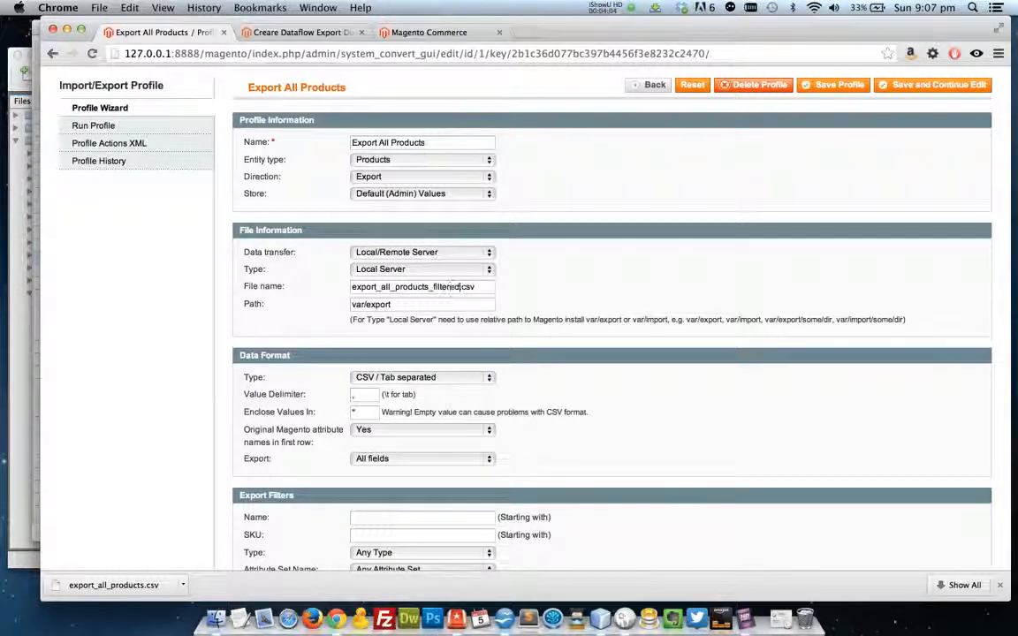
scroll(595, 277, down, 4)
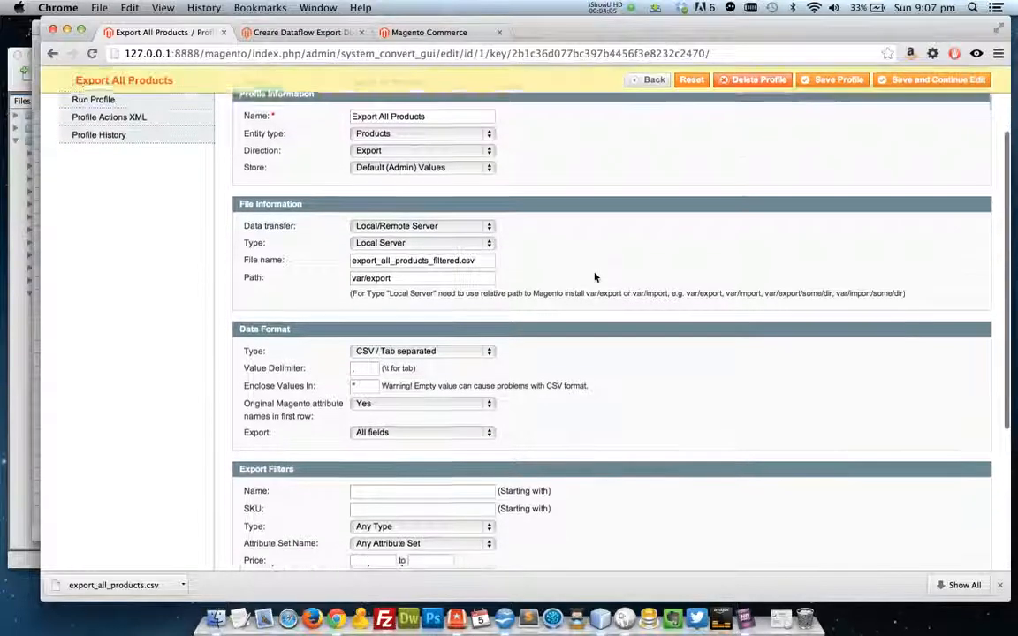
click(458, 352)
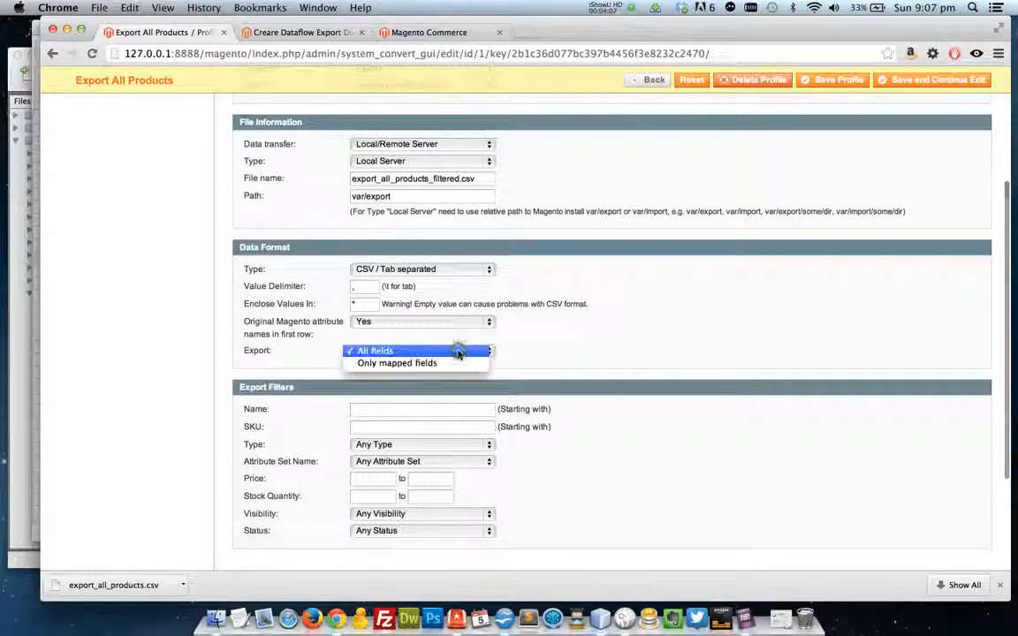
click(410, 364)
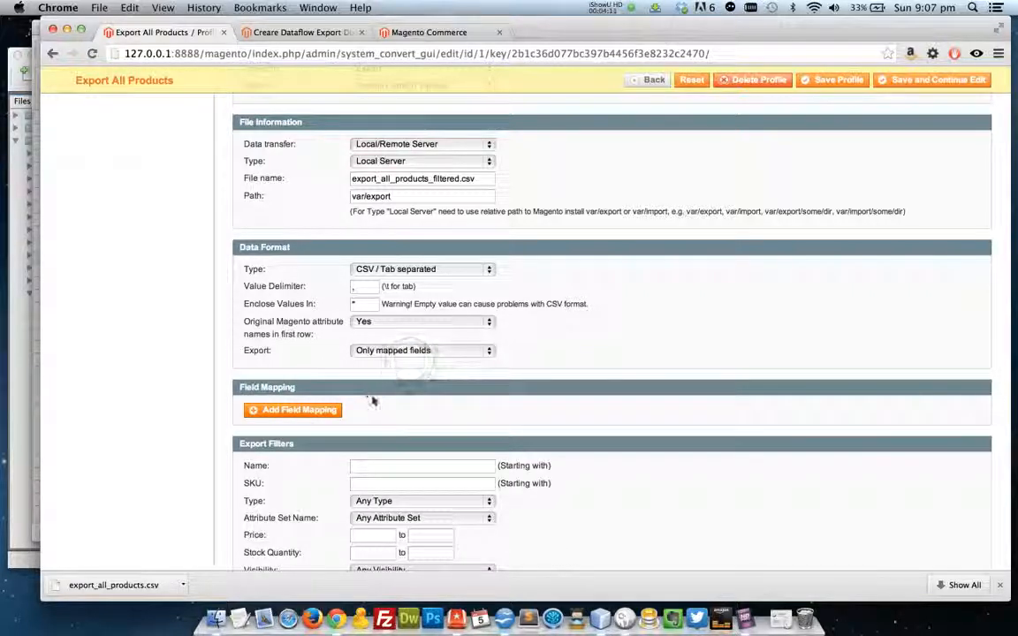
Add a field mapping that links the database attribute sku to sku in the file.
click(340, 412)
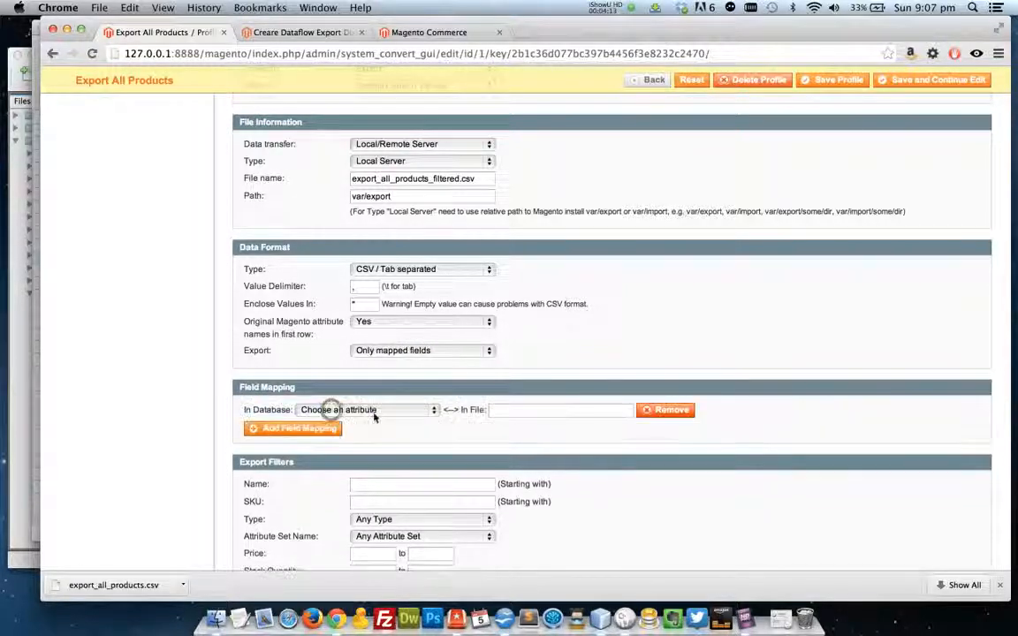
click(389, 411)
text(sku)
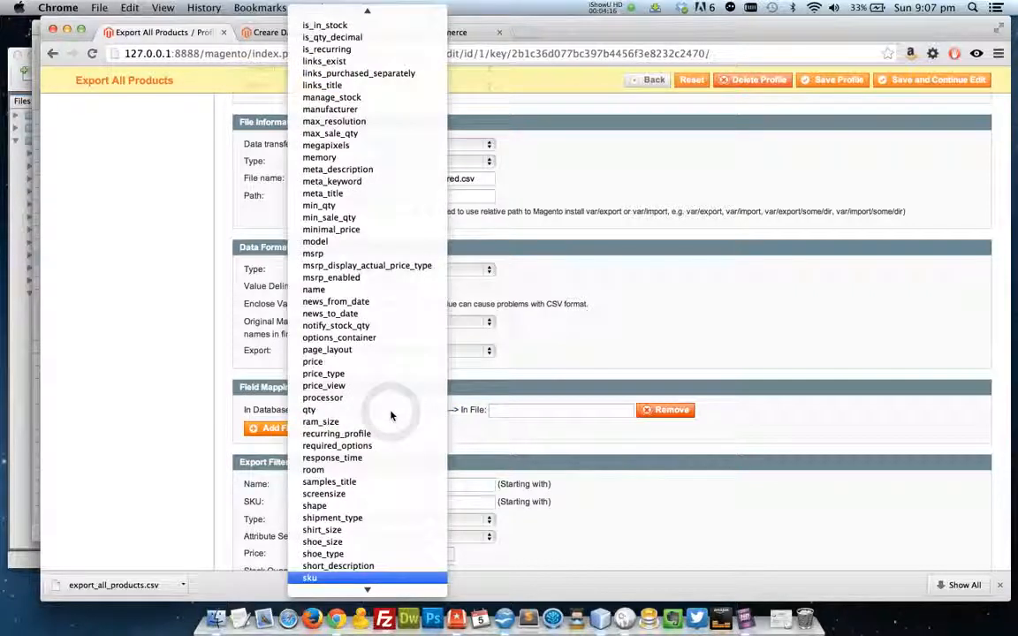
click(330, 579)
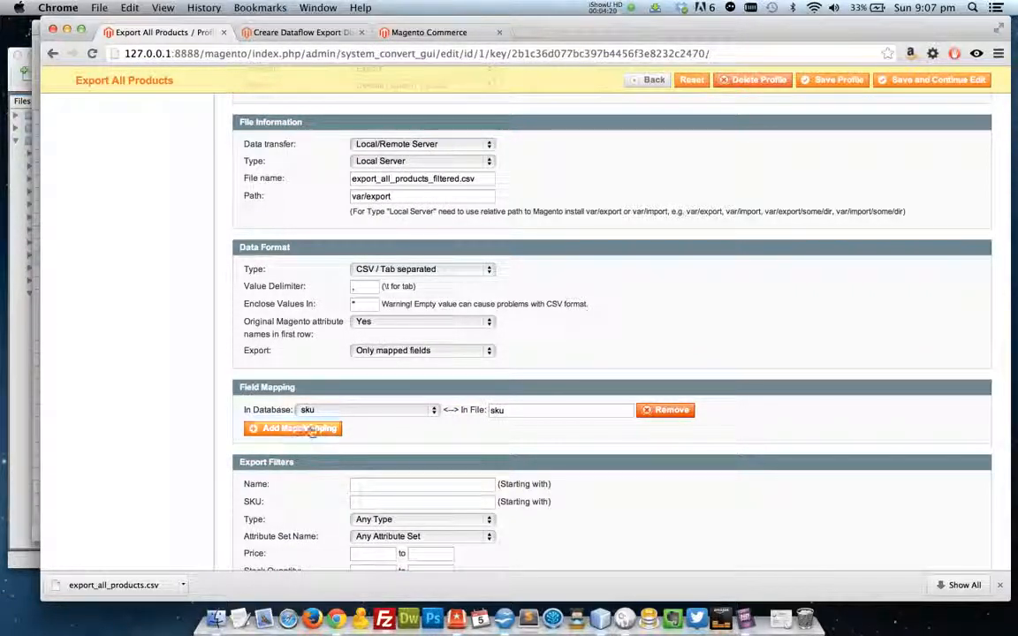
Add a field mapping that links the database attribute name to name in the file.
click(311, 430)
click(314, 428)
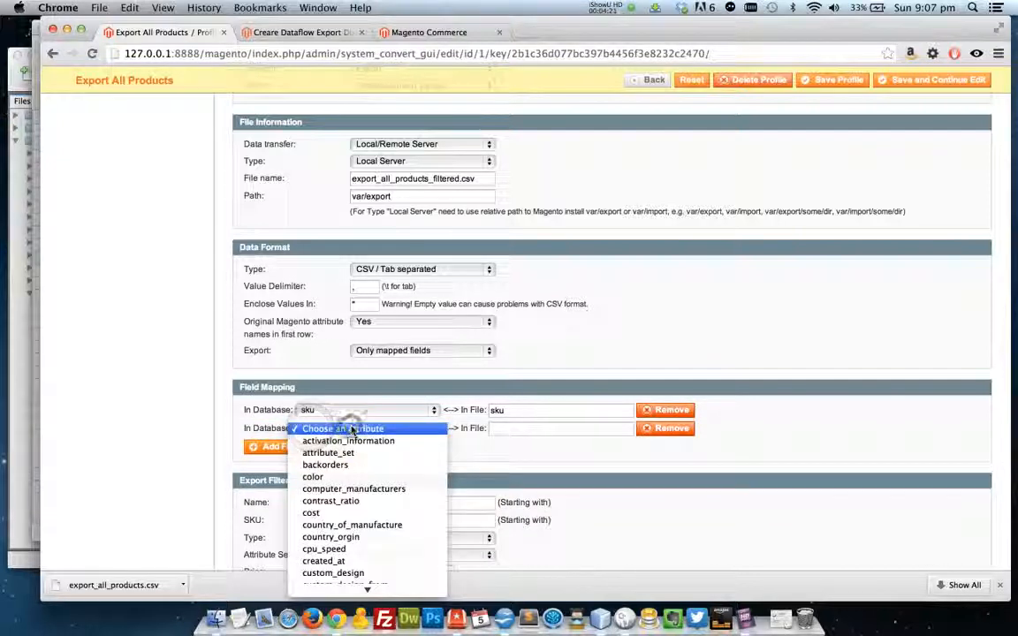
text(c)
scroll(352, 430, down, 10)
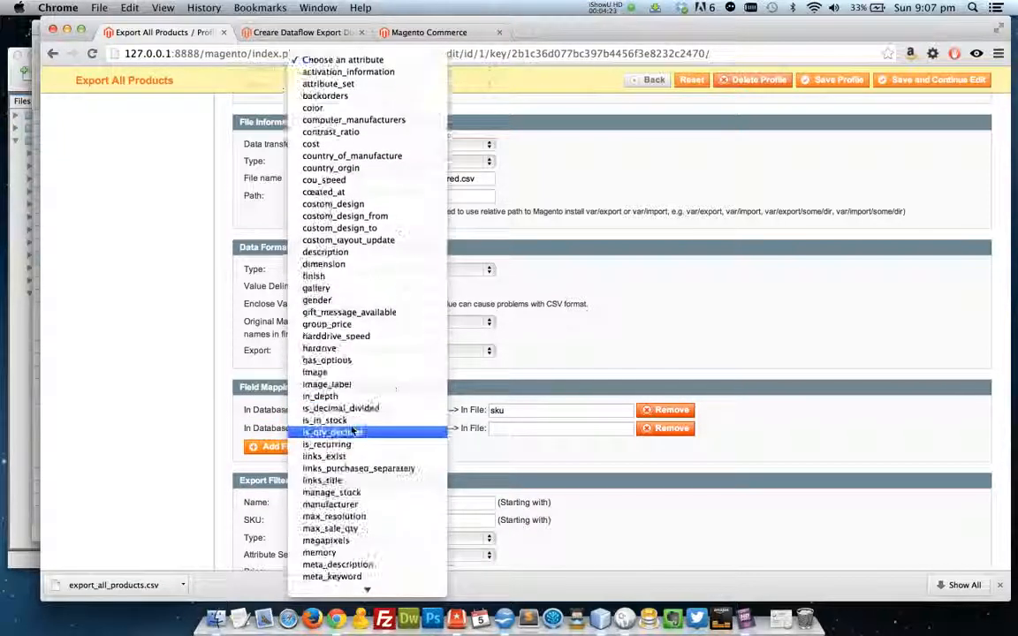
scroll(352, 430, down, 10)
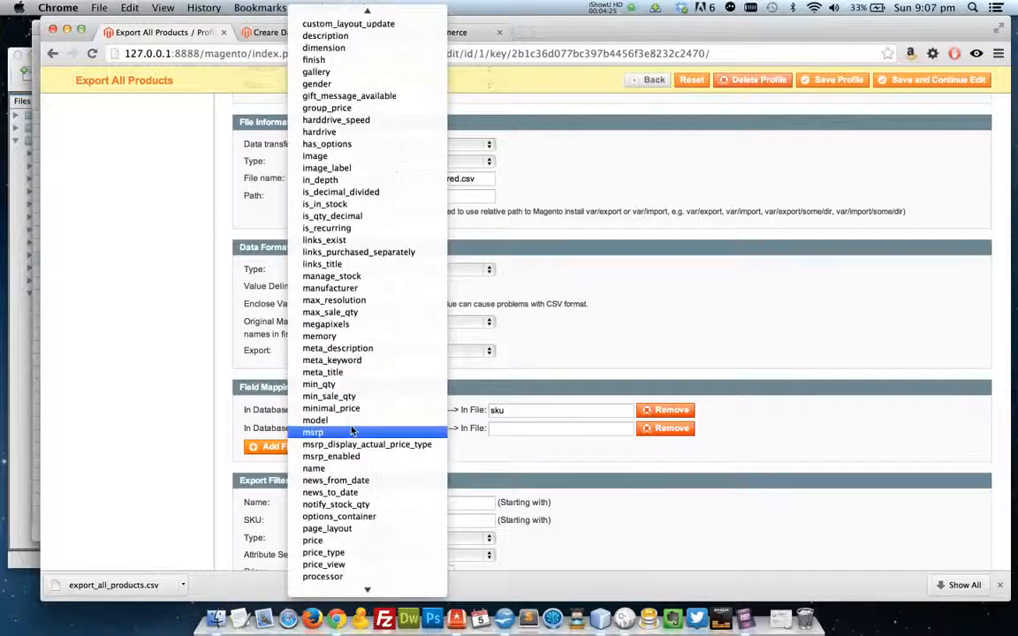
click(341, 417)
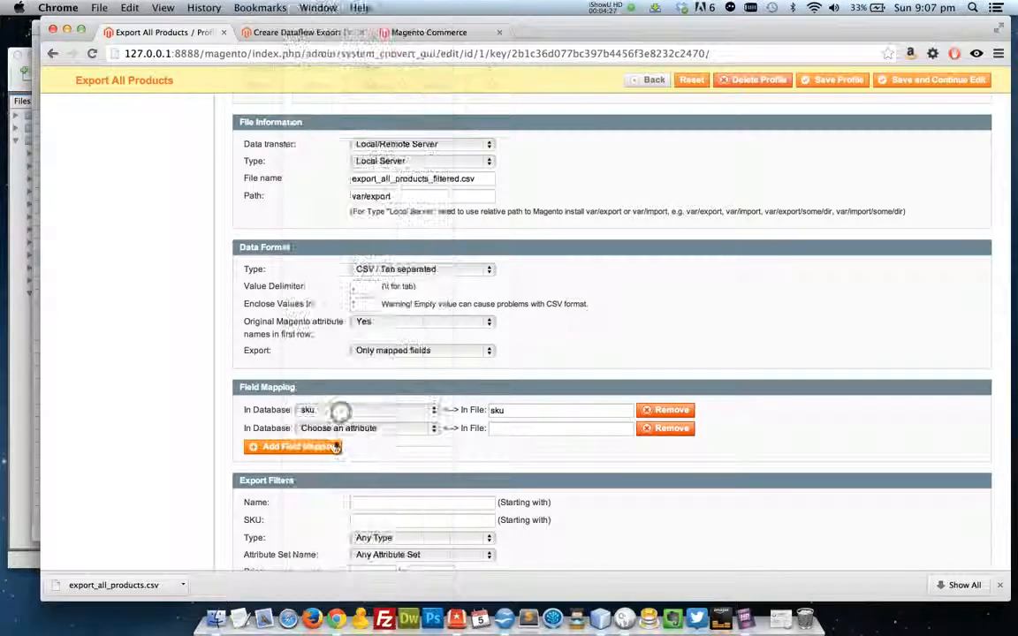
Add a field mapping that links the database attribute price to price in the file.
click(334, 448)
click(354, 446)
scroll(363, 451, down, 5)
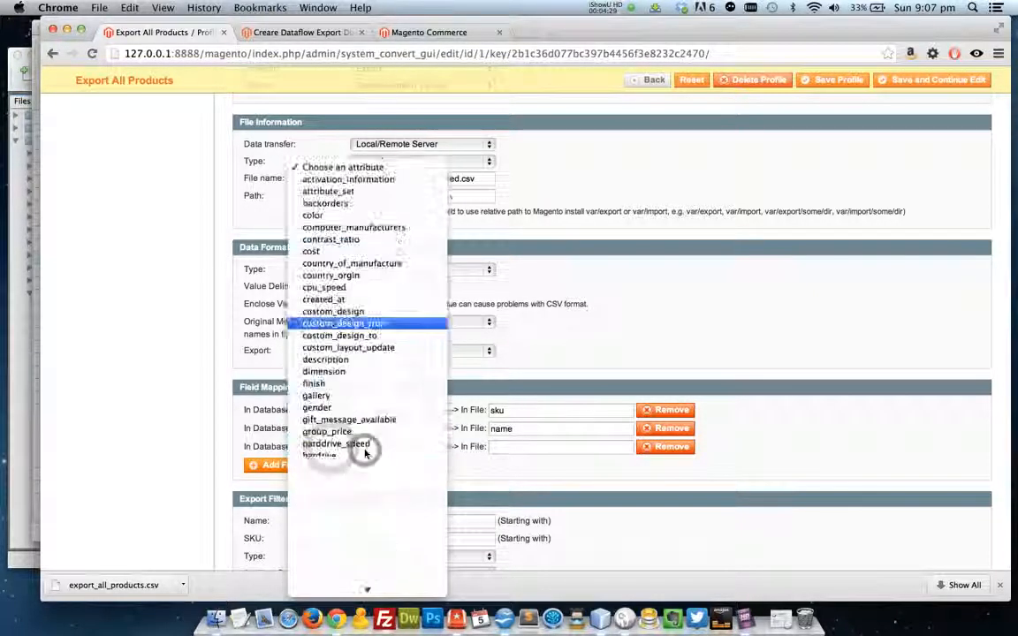
scroll(365, 451, down, 7)
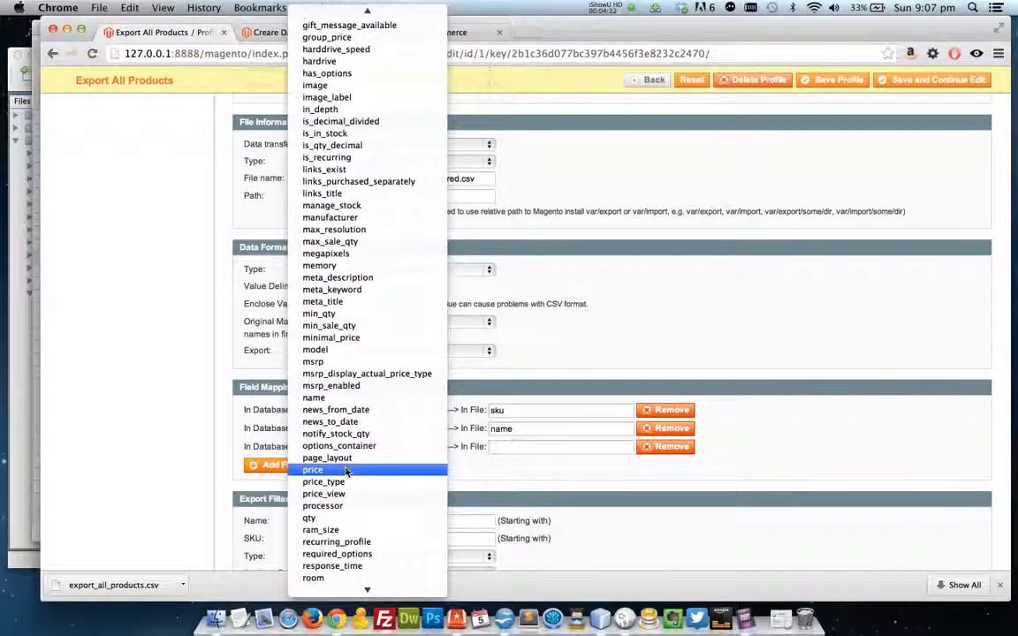
click(345, 469)
scroll(680, 476, down, 5)
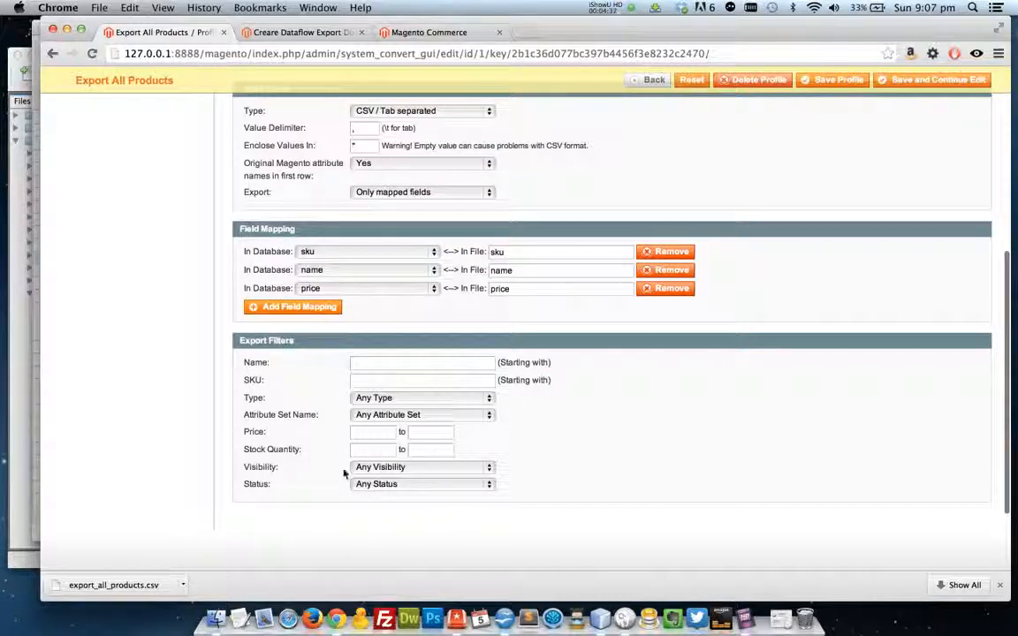
click(376, 488)
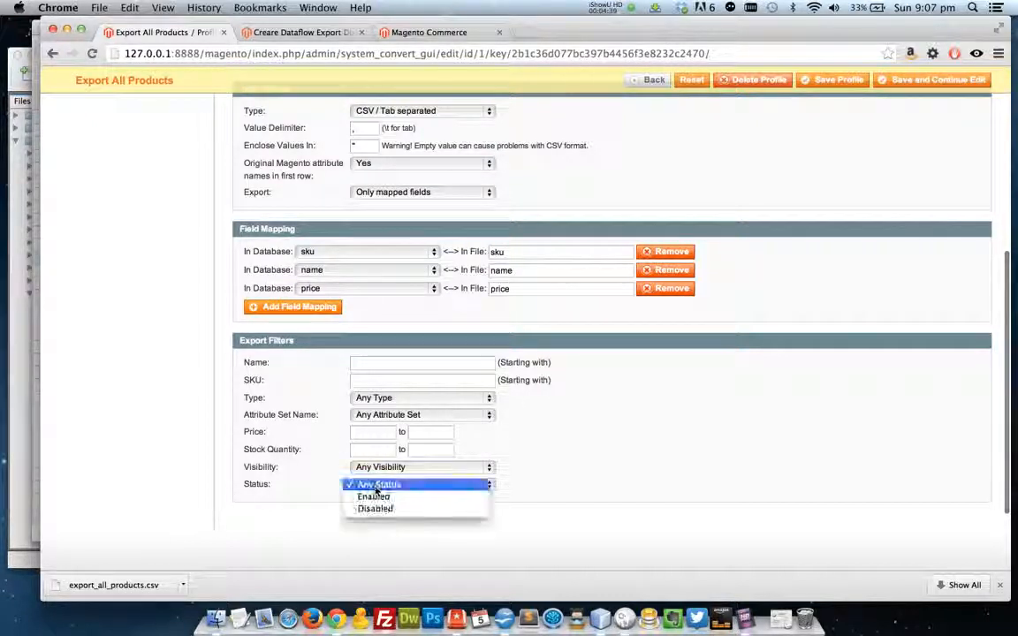
click(295, 485)
click(380, 467)
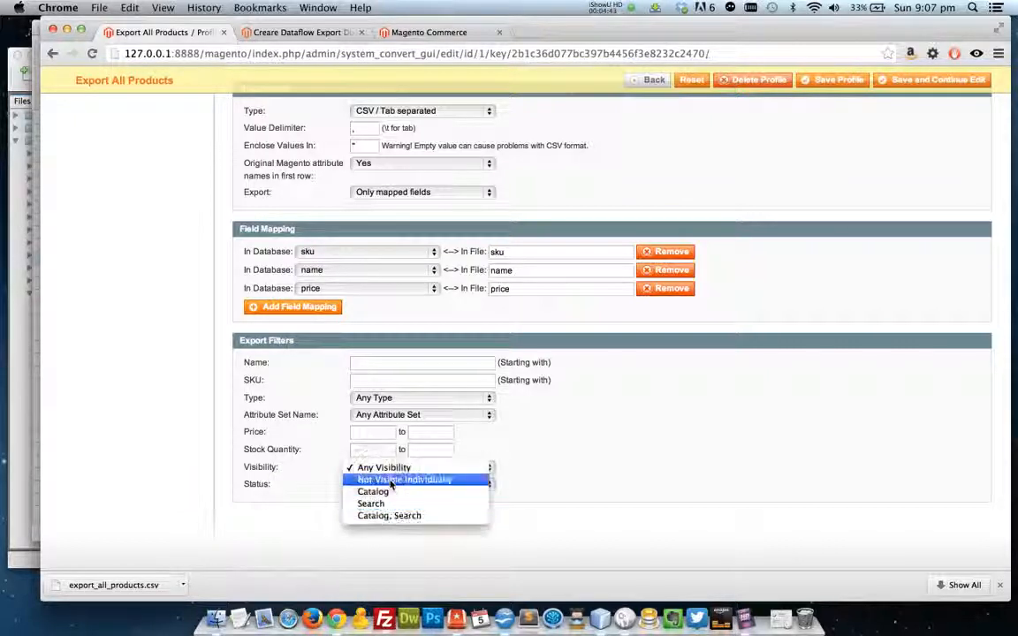
right_click(559, 487)
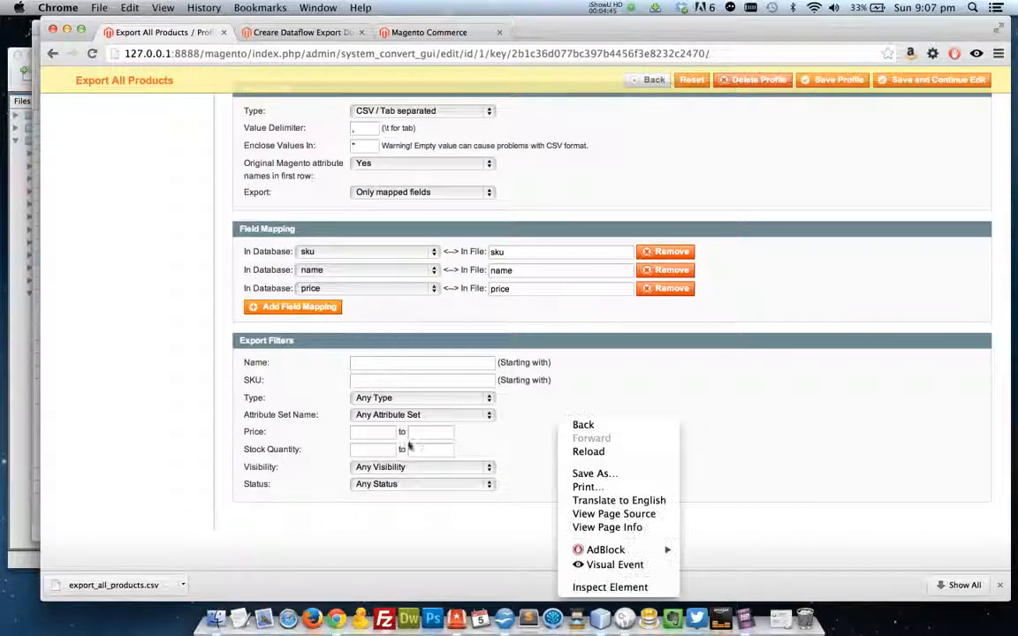
click(354, 432)
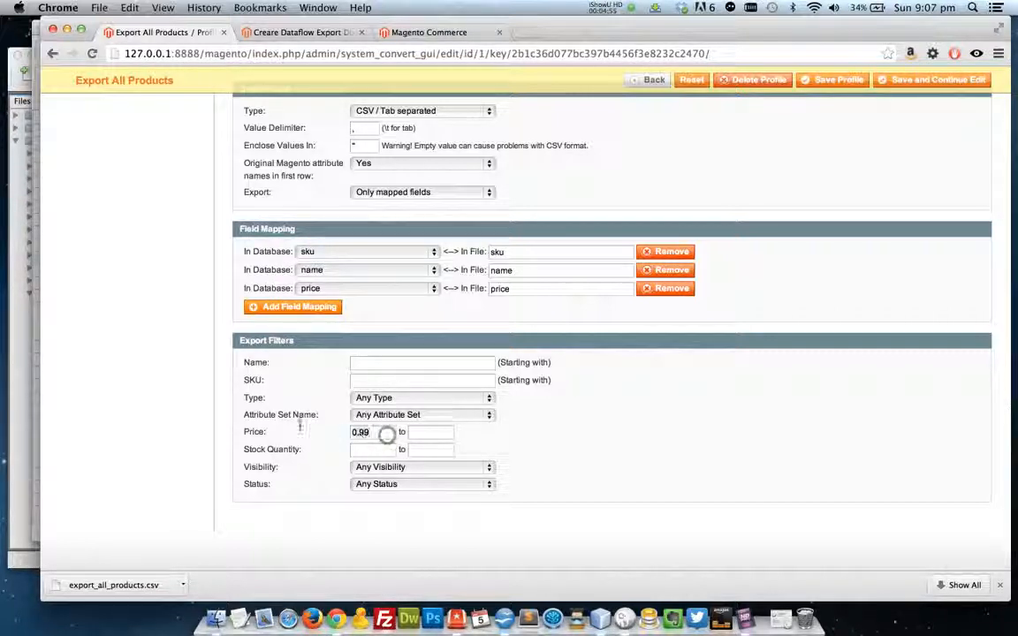
Restrict the export filter to the Furniture attribute set with no price limit, and save the profile while keeping it open.
click(442, 416)
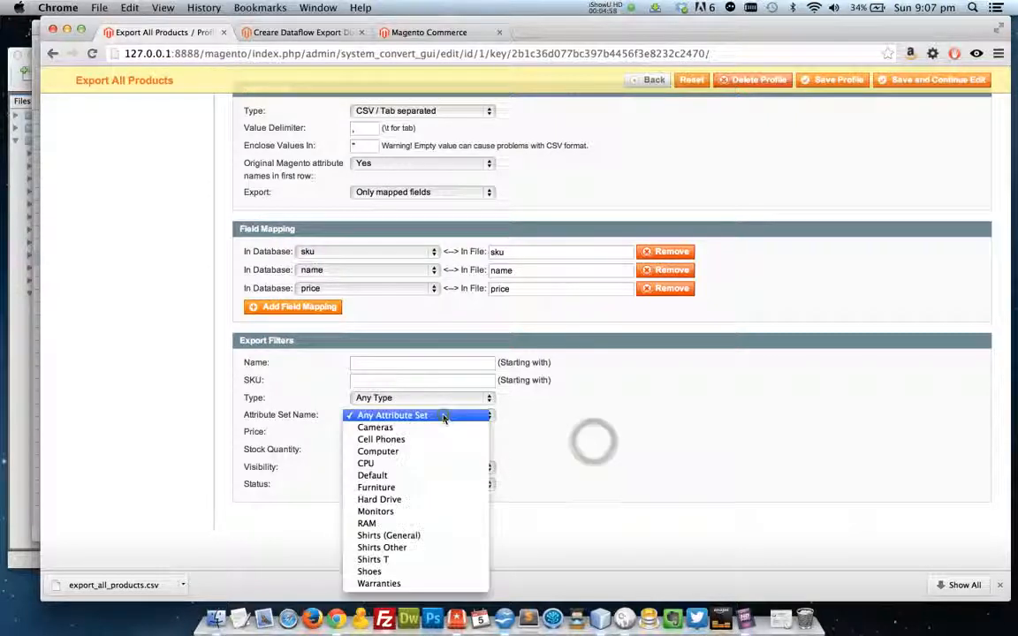
click(405, 487)
click(675, 458)
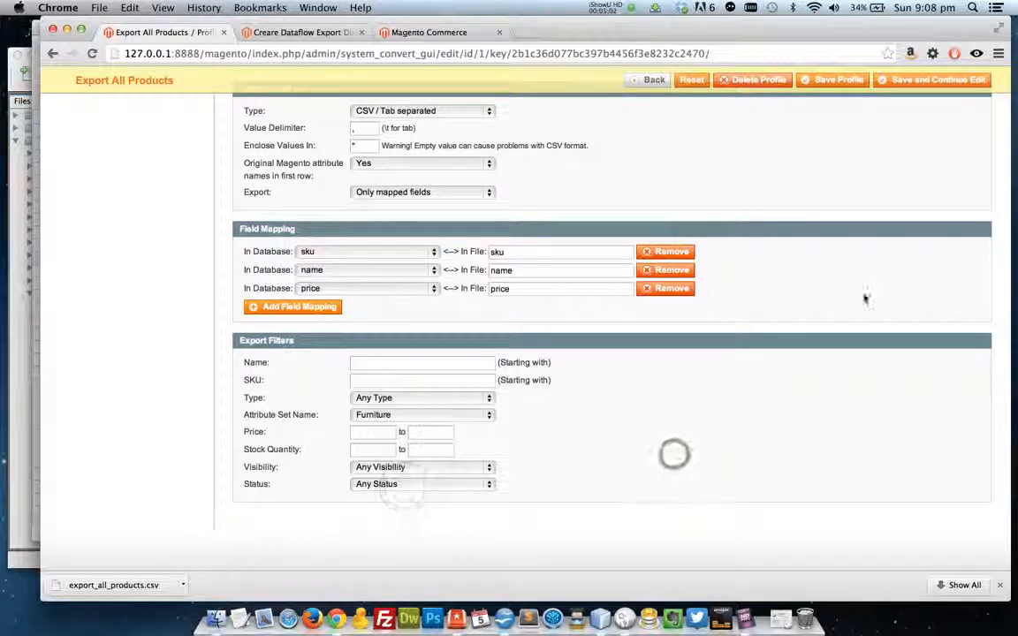
click(906, 80)
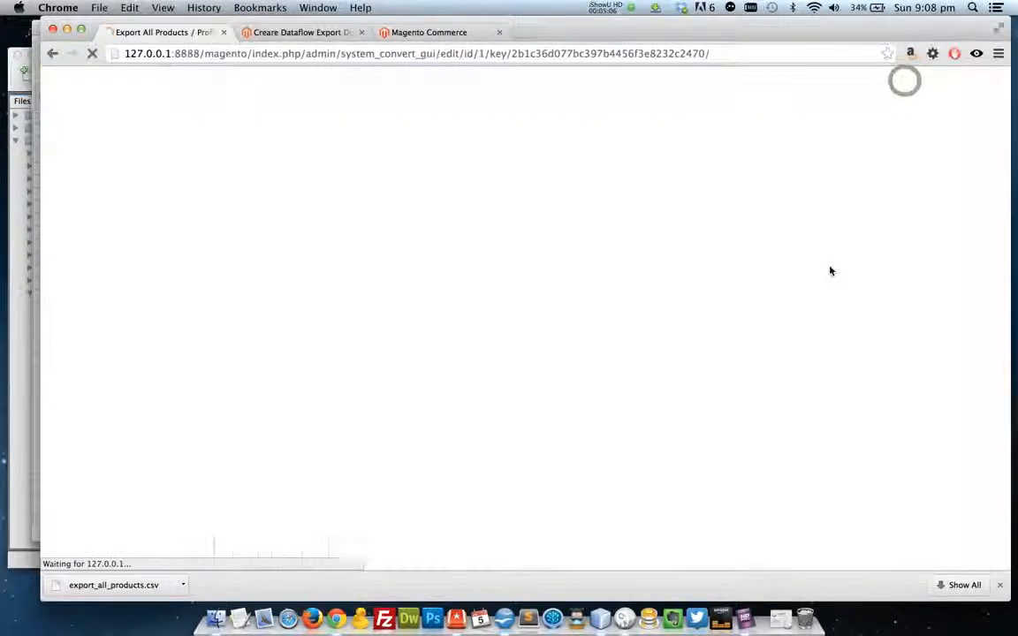
Run the saved Export All Products profile in a popup.
scroll(830, 271, down, 2)
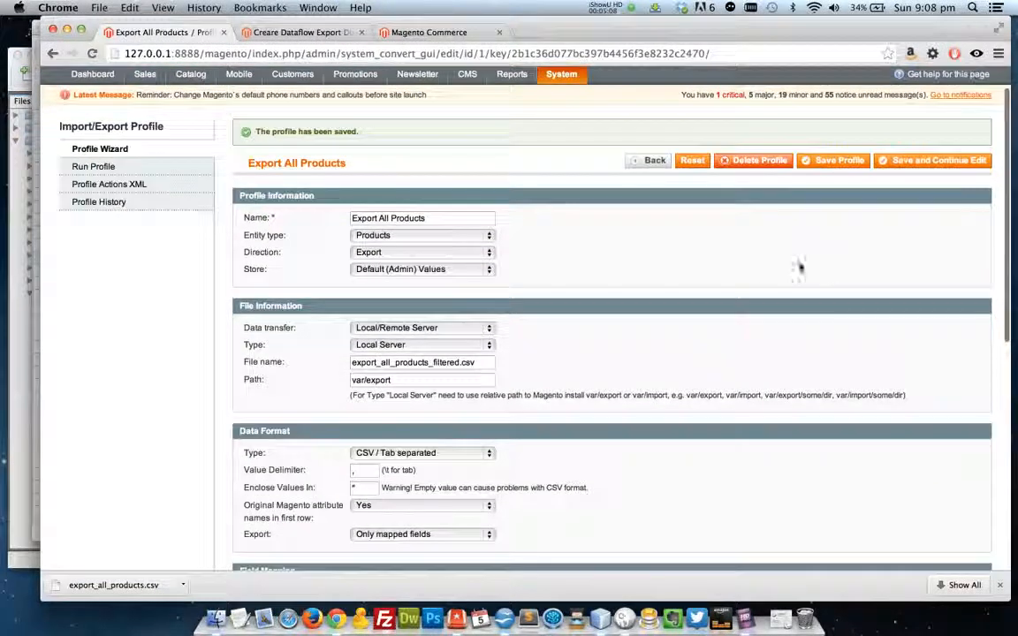
click(165, 173)
click(280, 230)
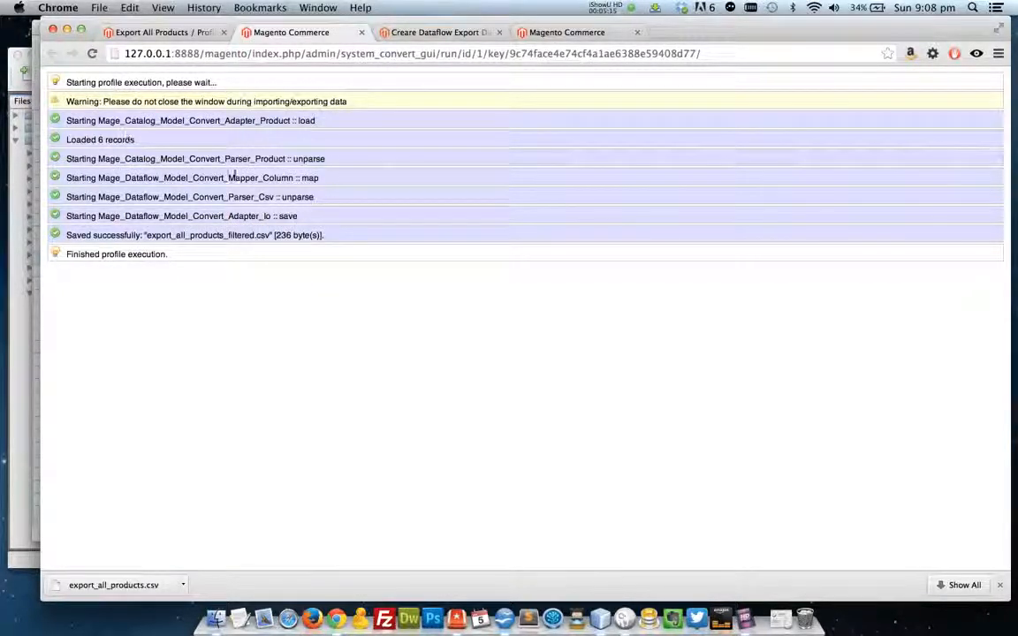
Switch to NetBeans and open export_all_products_filtered.csv from var/export in OpenOffice Calc, importing it as UTF-8 with comma separators.
click(34, 74)
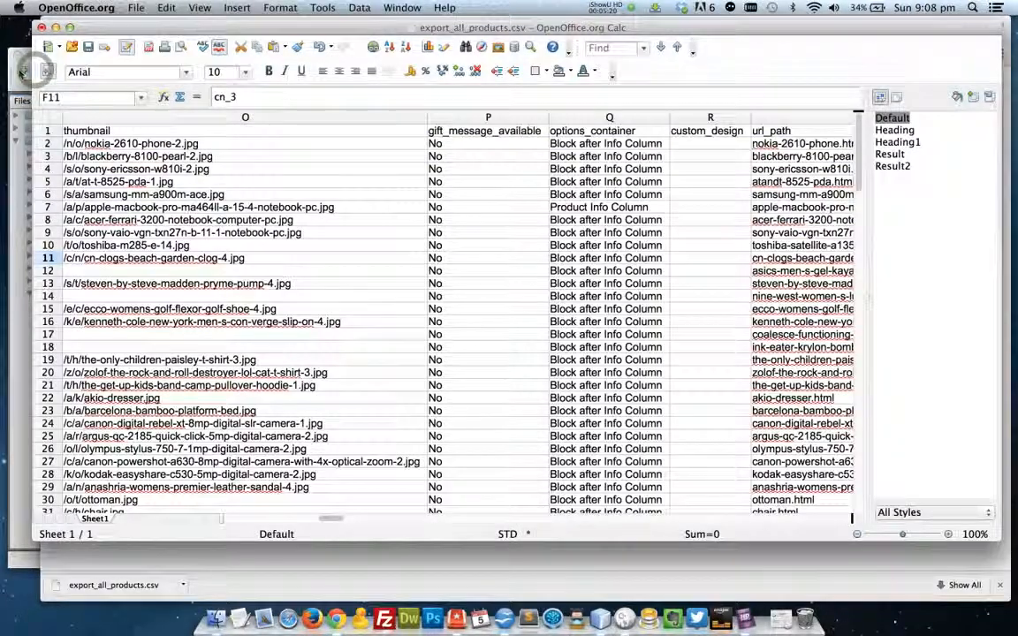
click(19, 72)
click(27, 74)
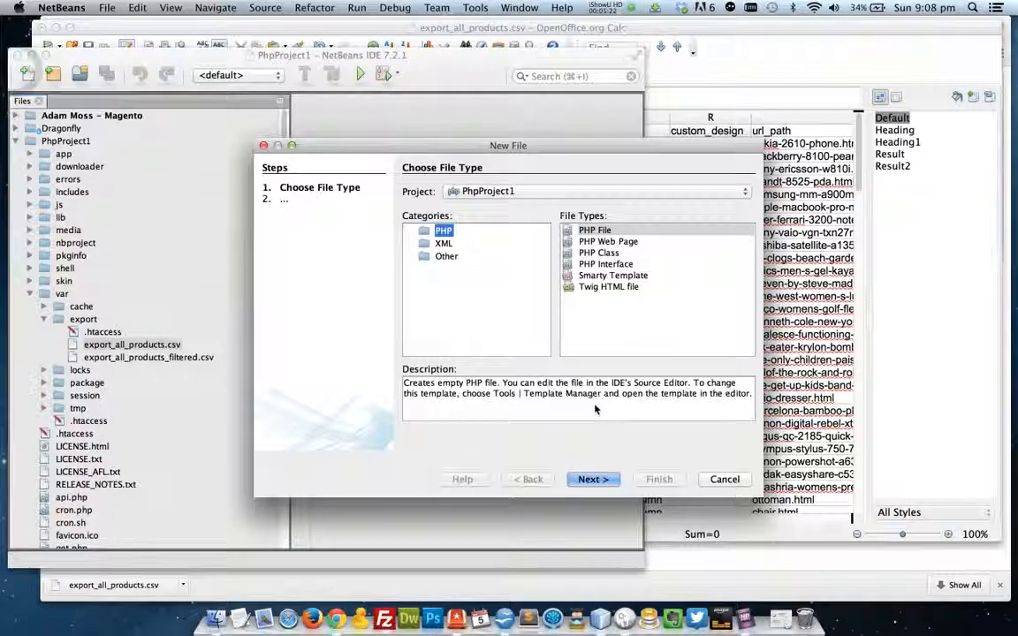
click(725, 479)
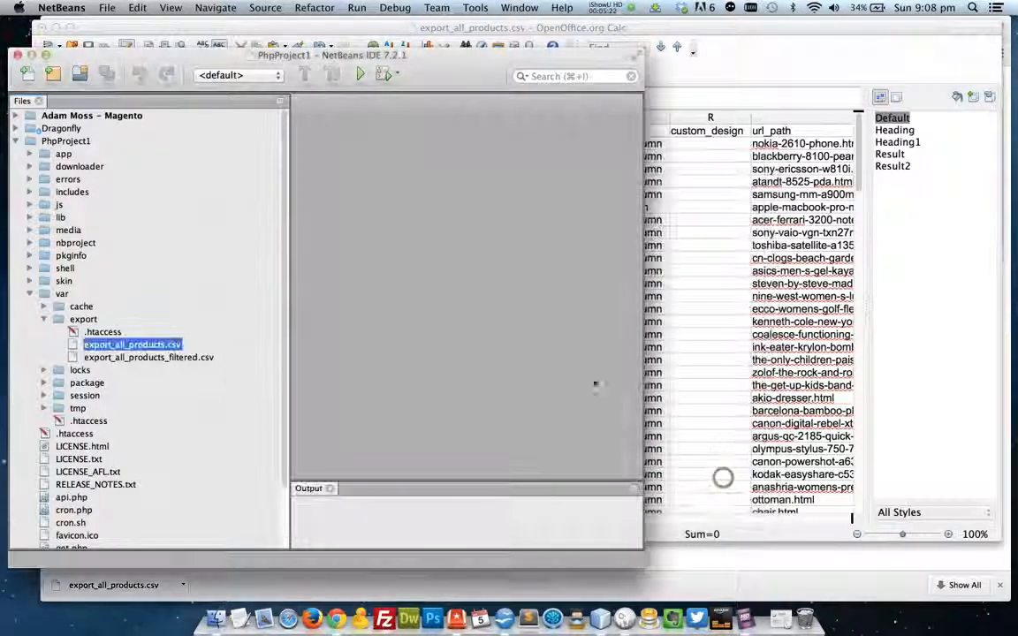
click(168, 358)
right_click(168, 363)
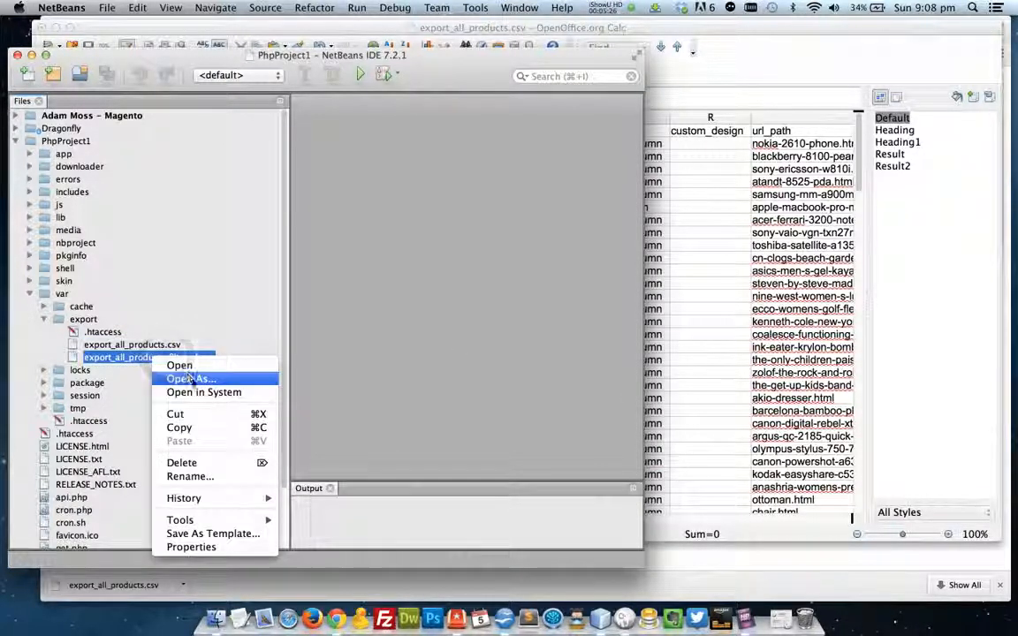
click(200, 391)
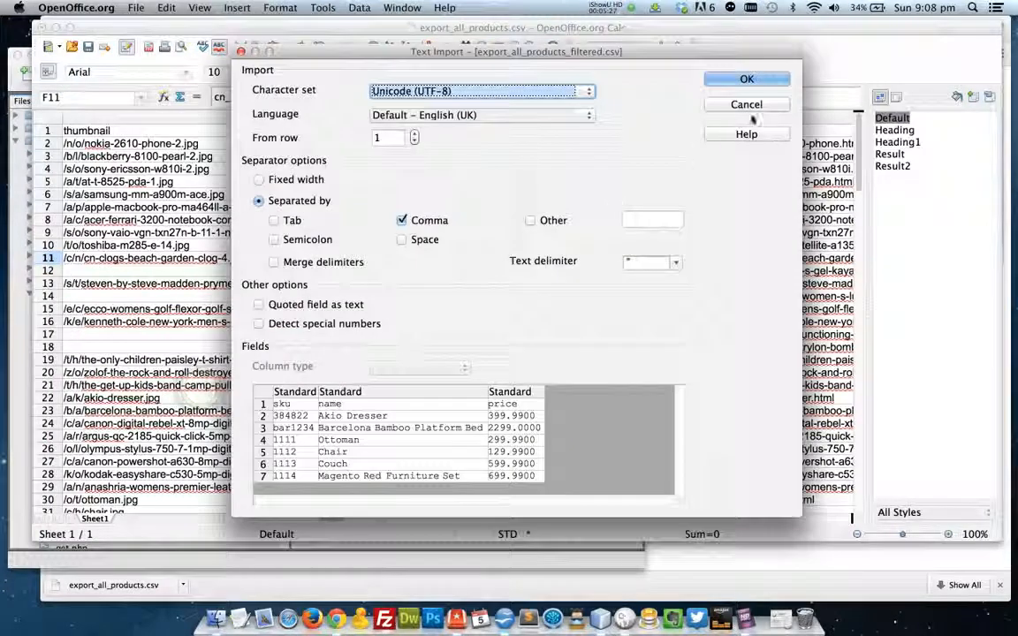
click(747, 79)
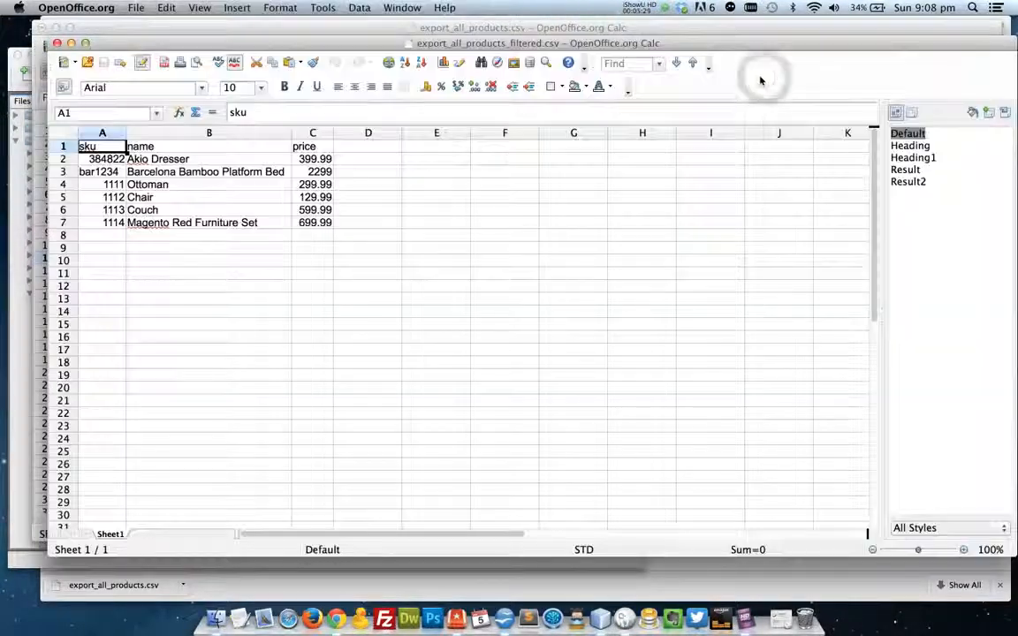
Examine the column headings, product names and prices in the filtered export sheet.
click(165, 148)
key(Tab)
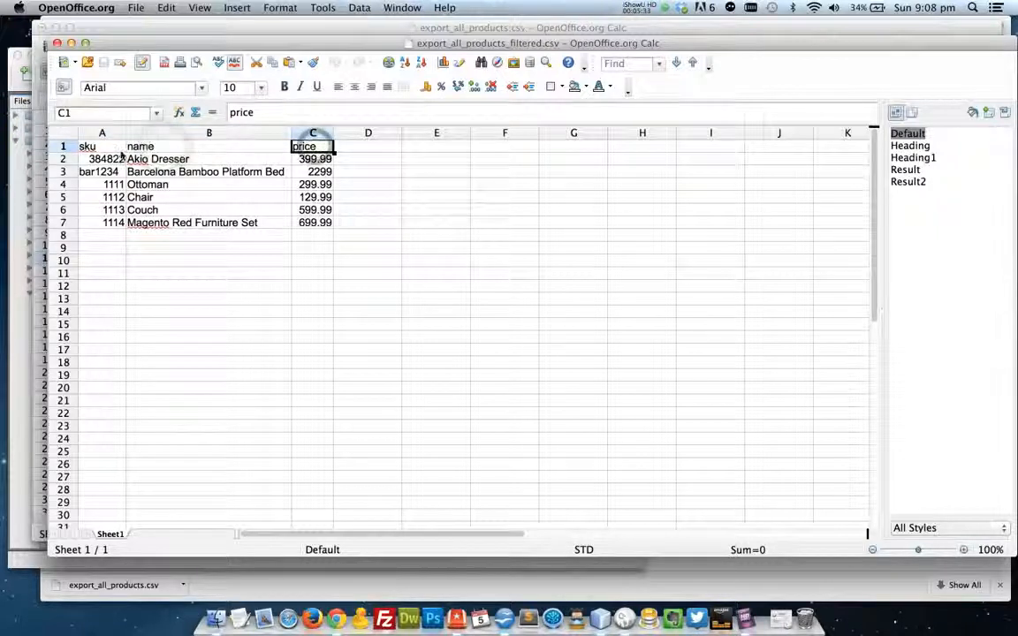
click(167, 161)
key(shift+Down)
key(shift+Down)
key(shift+Down)
key(shift+Down)
key(shift+Down)
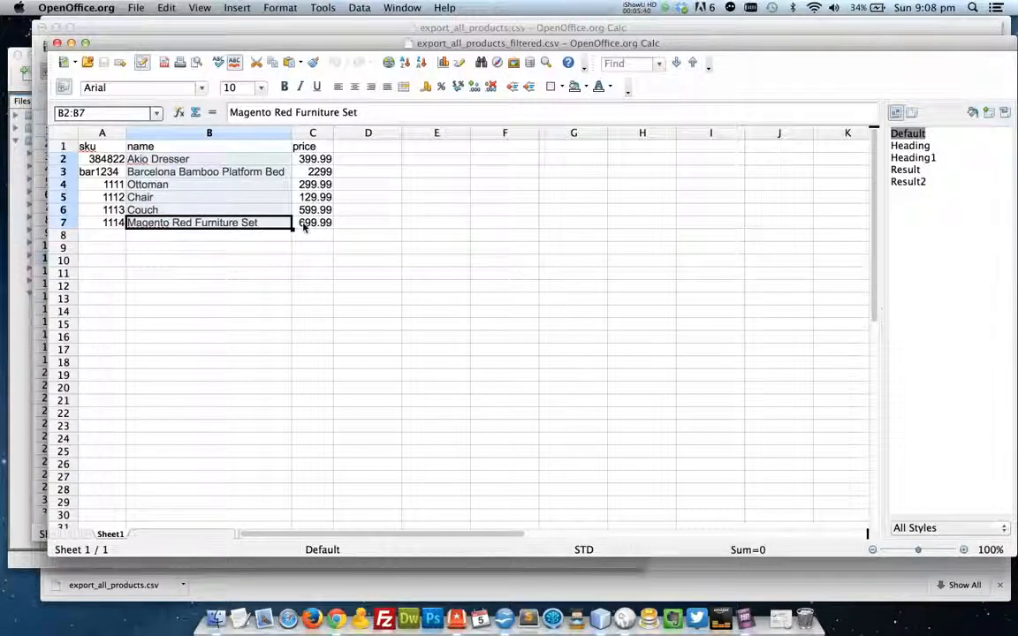
right_click(347, 189)
click(343, 198)
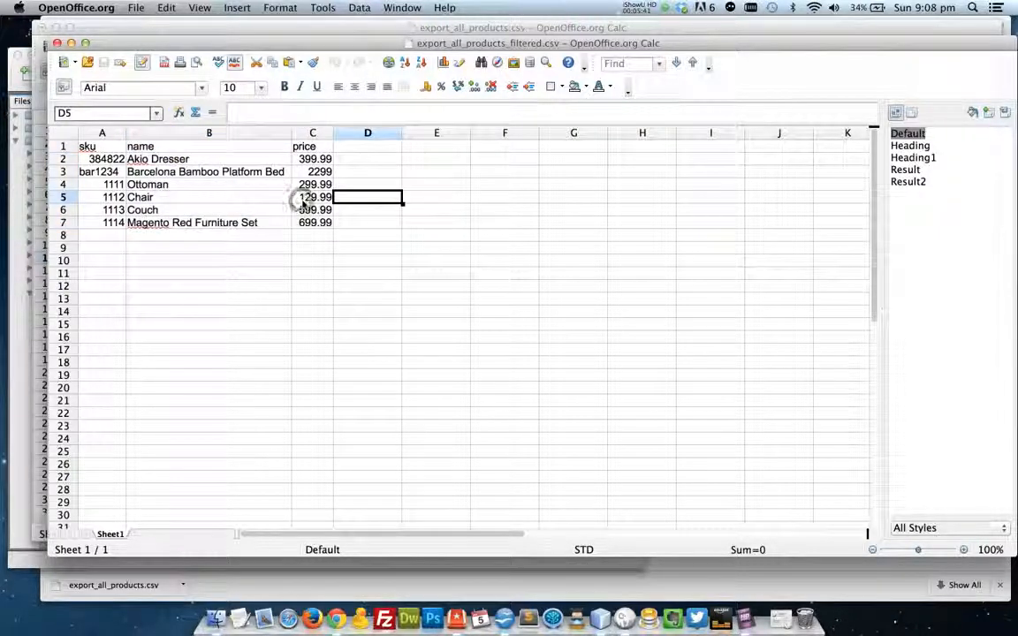
Switch back to Chrome, close the profile run page, and download export_all_products_filtered.csv from Creare Dataflow Exports.
click(336, 618)
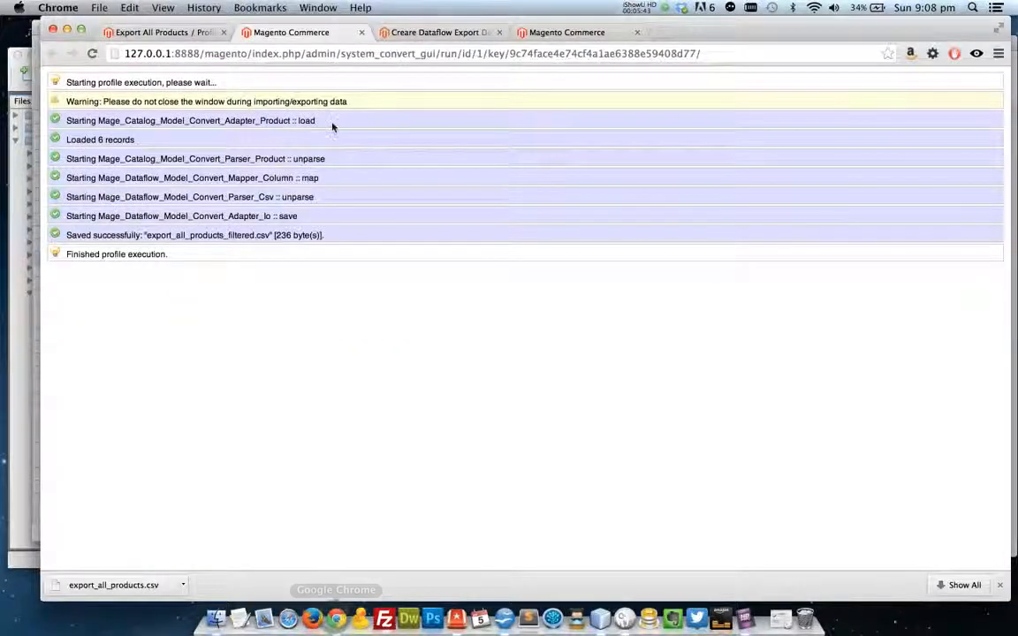
click(361, 31)
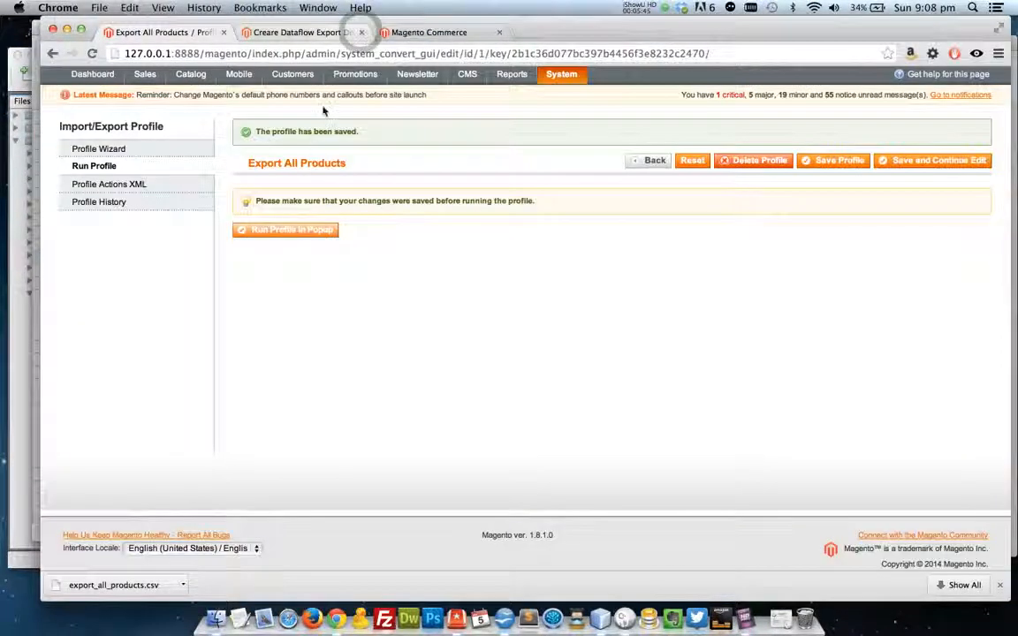
mouse_move(564, 78)
mouse_move(586, 184)
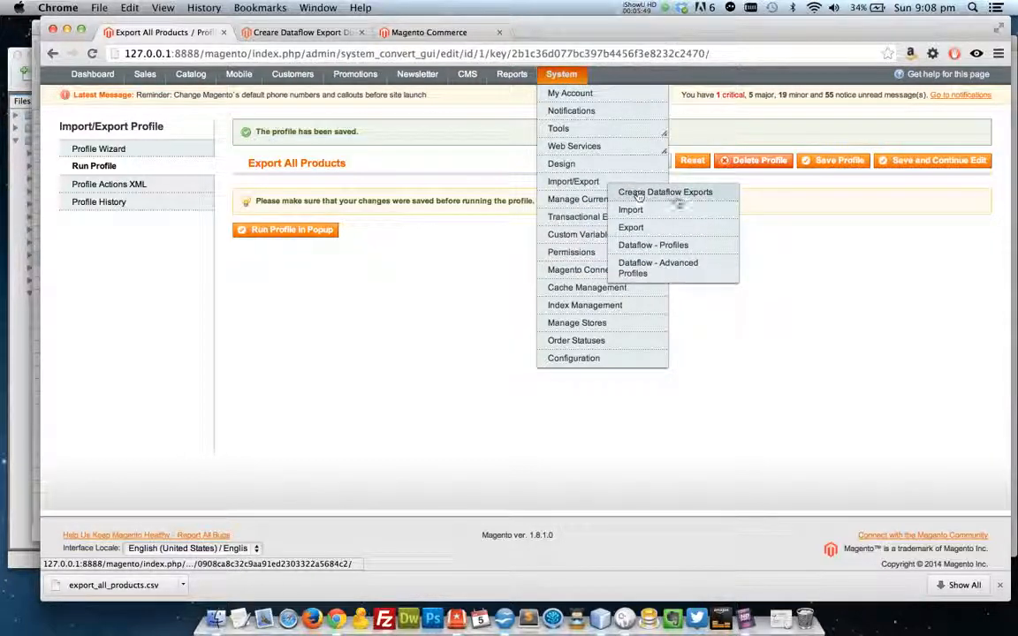
click(693, 202)
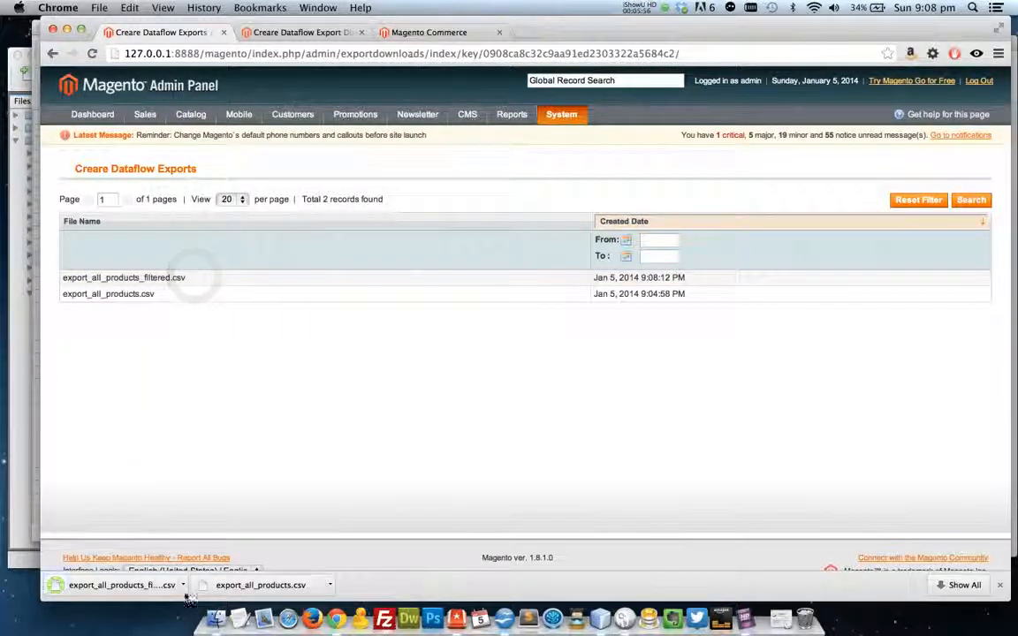
Show the downloaded export_all_products_filtered.csv in Finder and open it in OpenOffice Calc with comma-separated UTF-8 import.
click(184, 586)
click(234, 565)
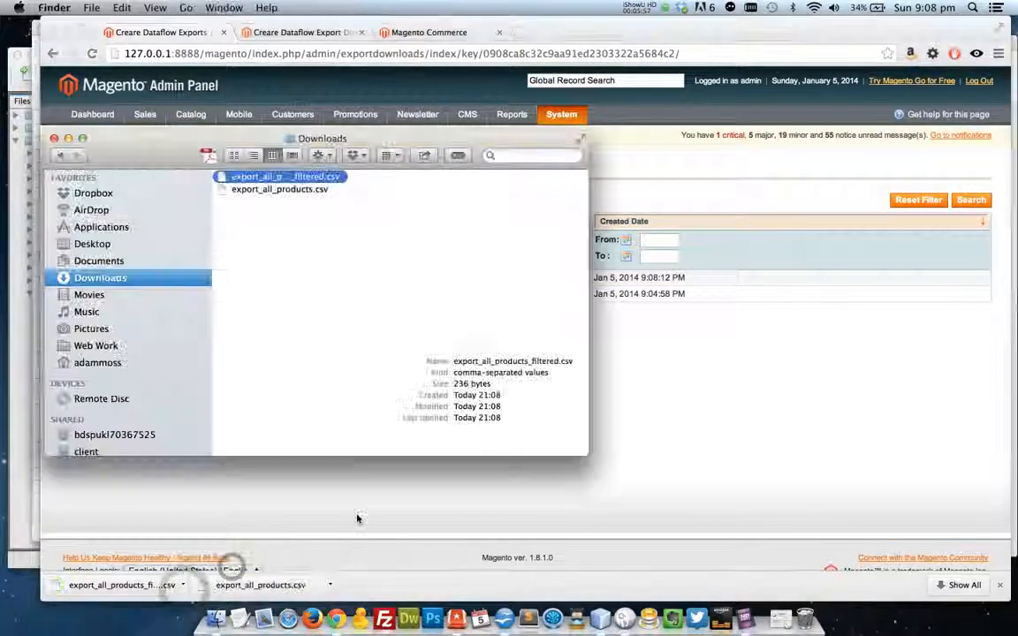
right_click(291, 177)
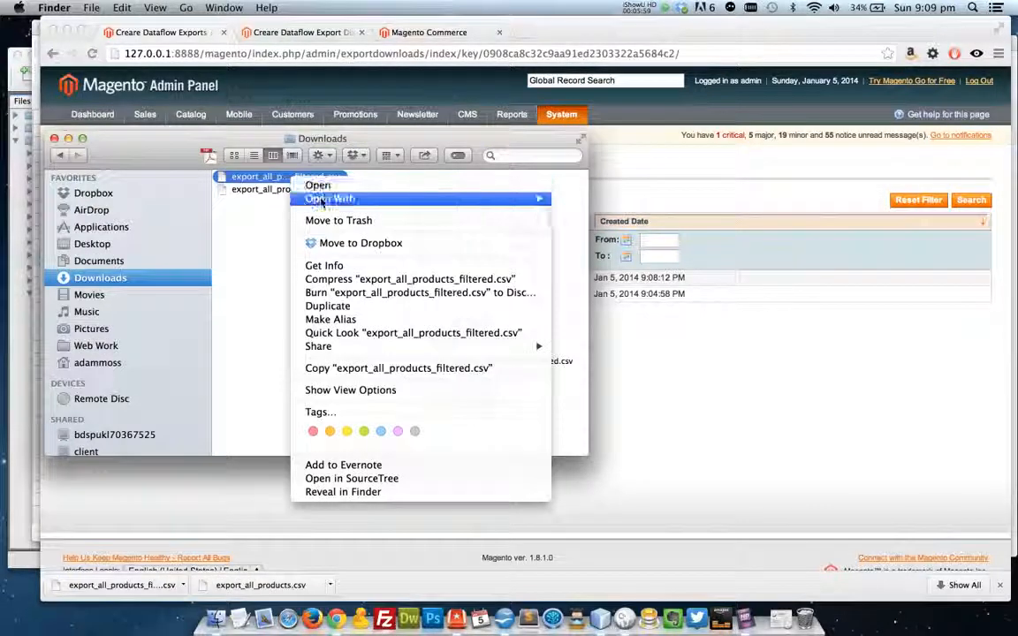
mouse_move(538, 200)
click(586, 202)
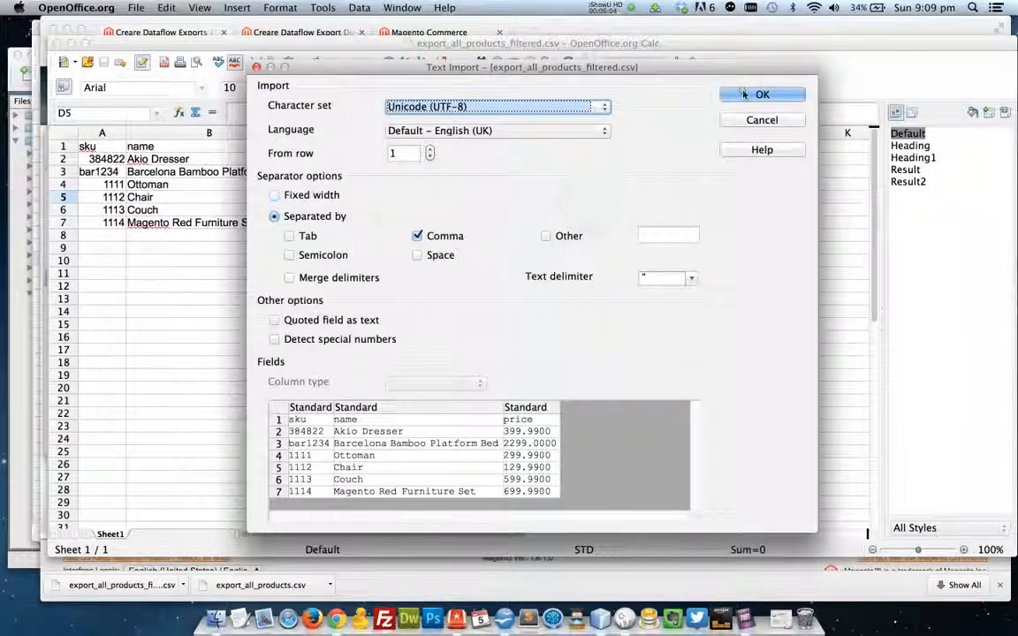
click(744, 94)
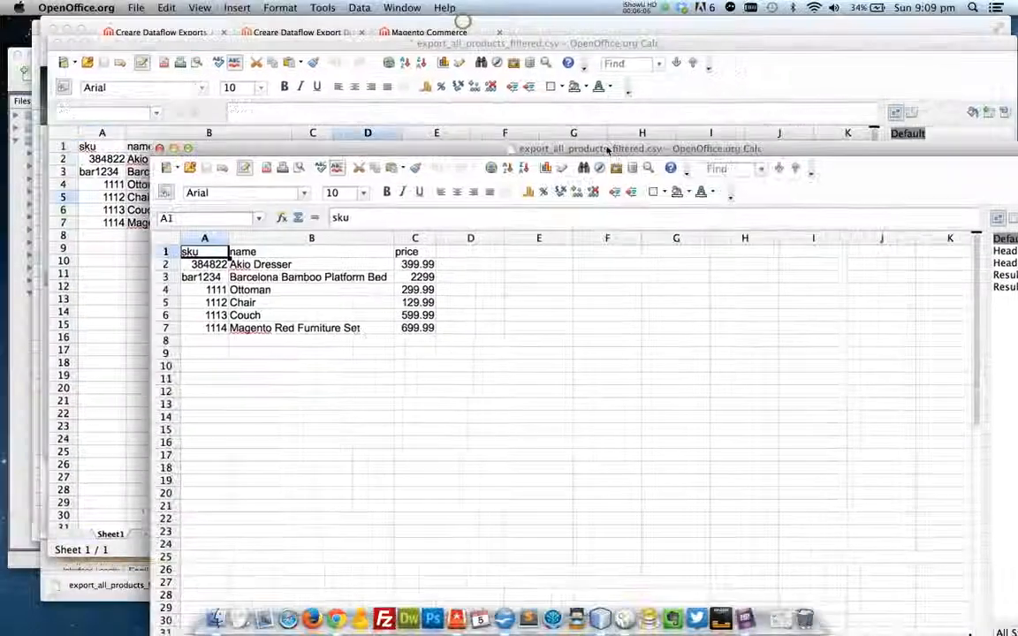
drag(607, 151, 591, 74)
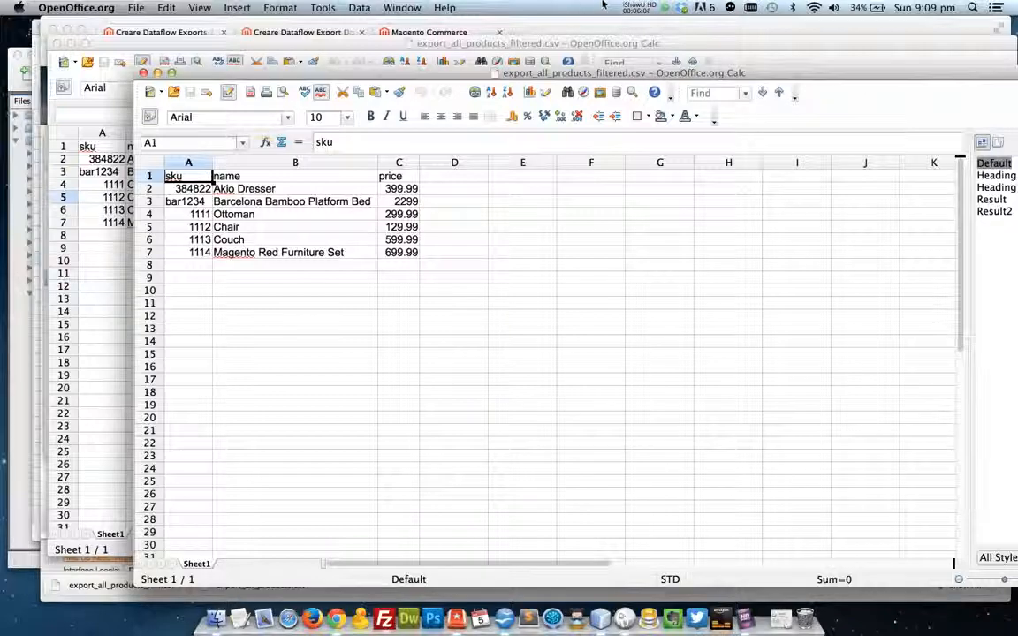